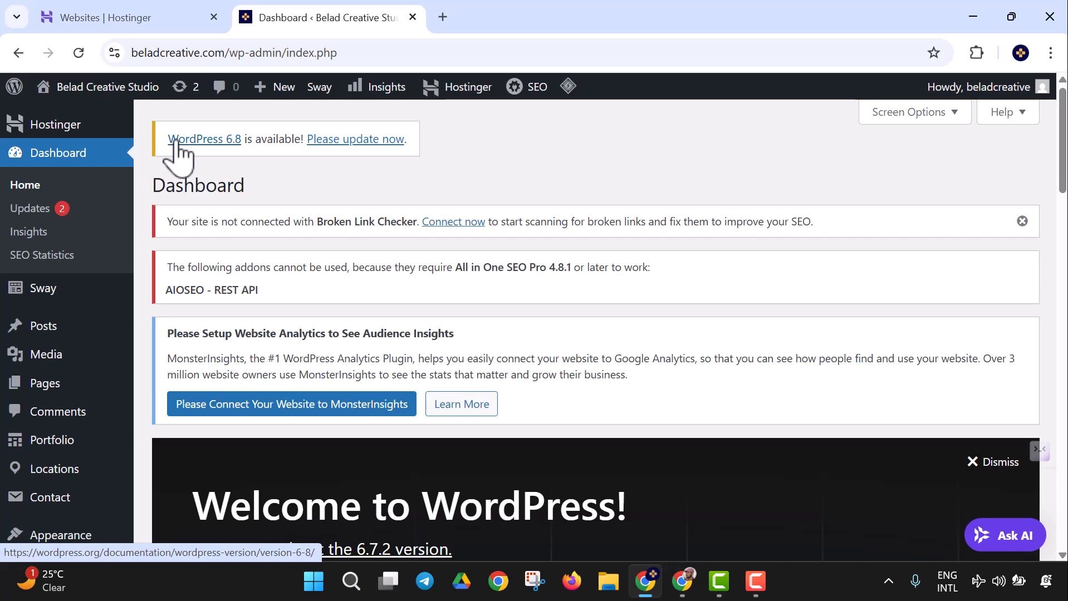
Step: Go through the sidebar's All in One SEO menu to the Broken Links page
scroll(96, 215, down, 5)
mouse_move(83, 219)
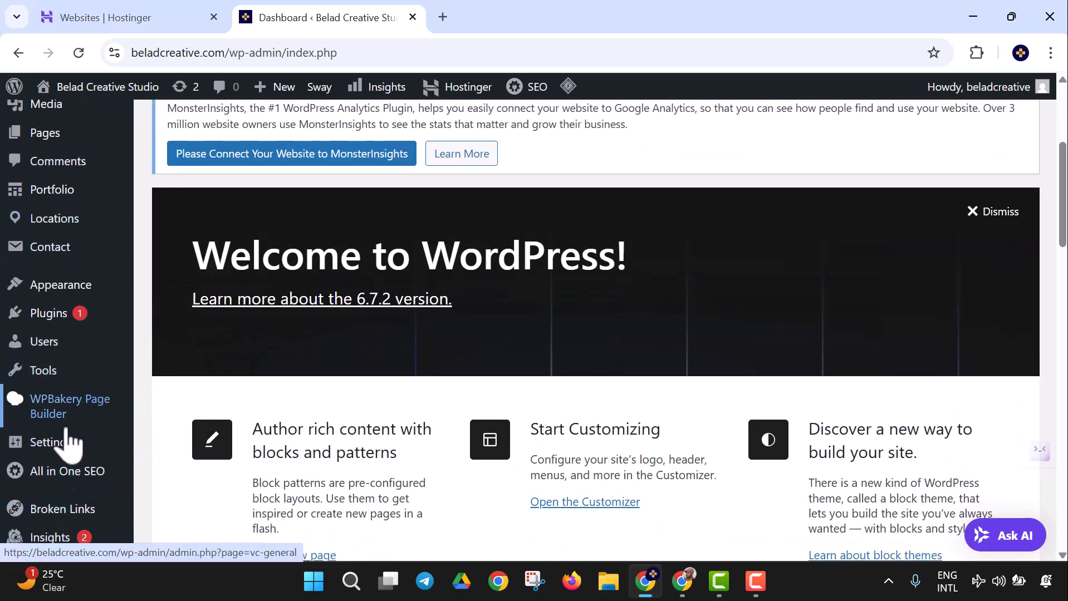
scroll(73, 429, down, 3)
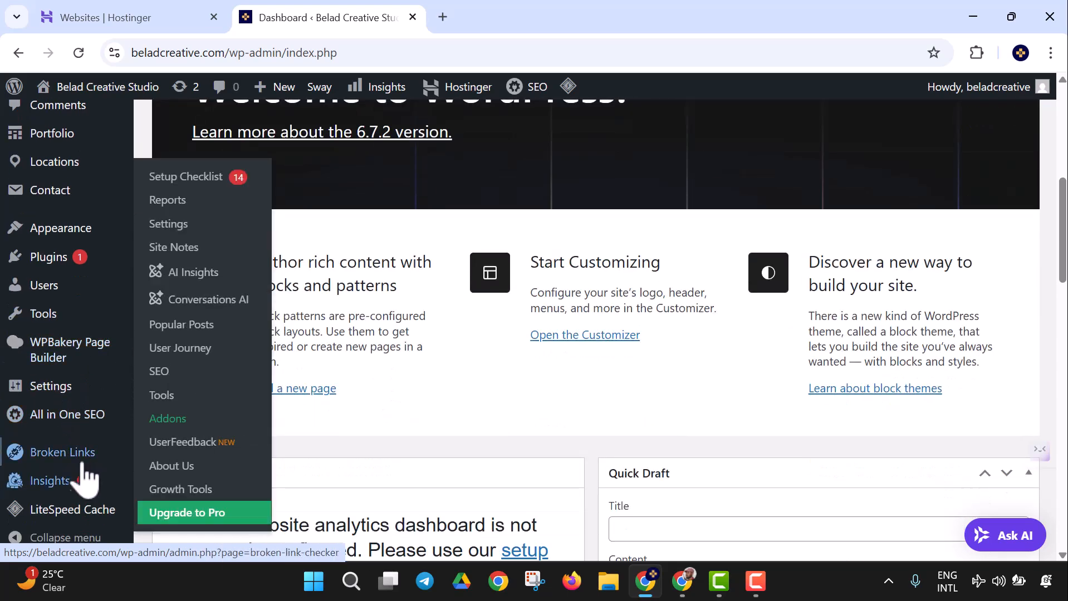
mouse_move(92, 473)
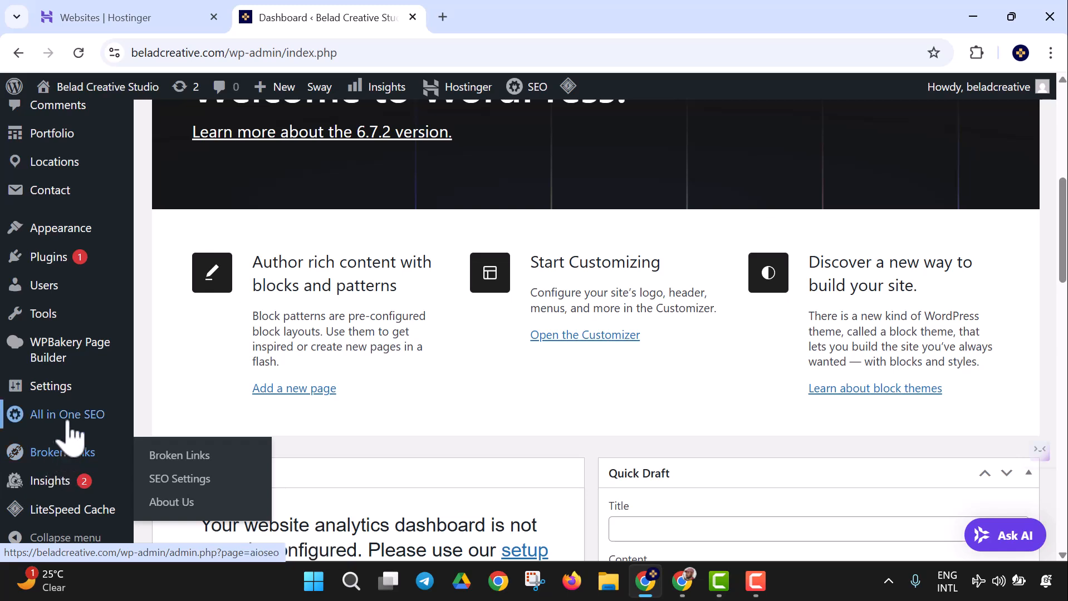
mouse_move(70, 435)
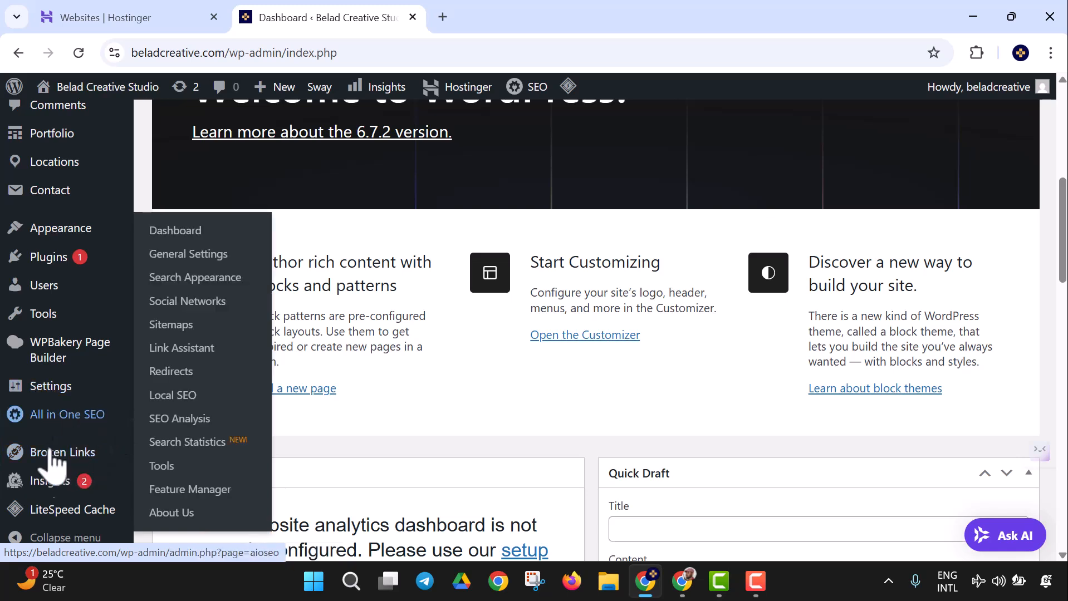
mouse_move(70, 456)
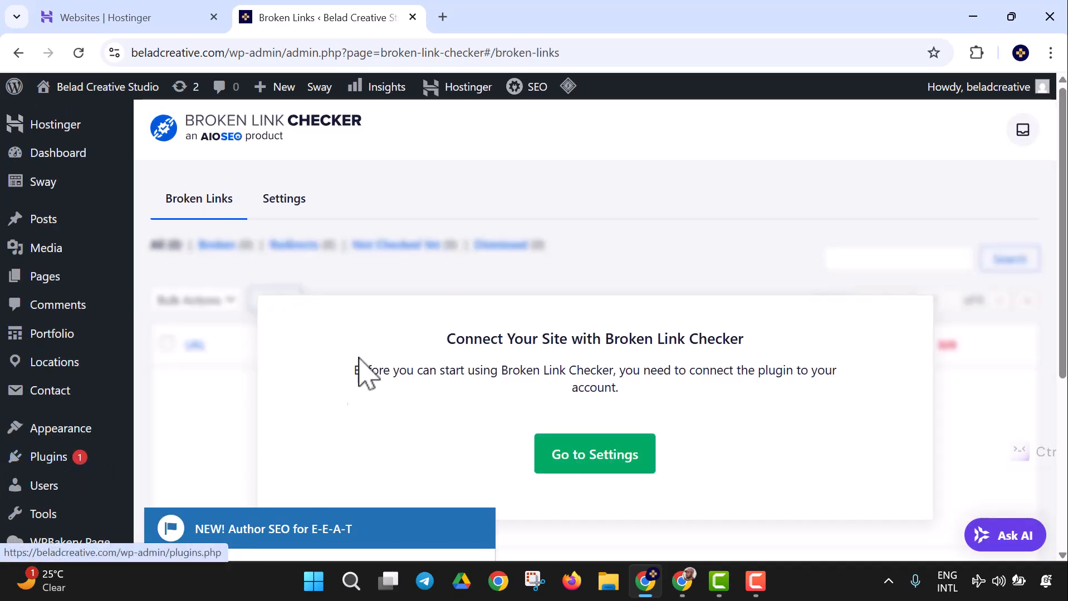
Step: On the Settings tab, choose Create a Free Account under License Key
scroll(411, 311, down, 5)
scroll(504, 331, up, 5)
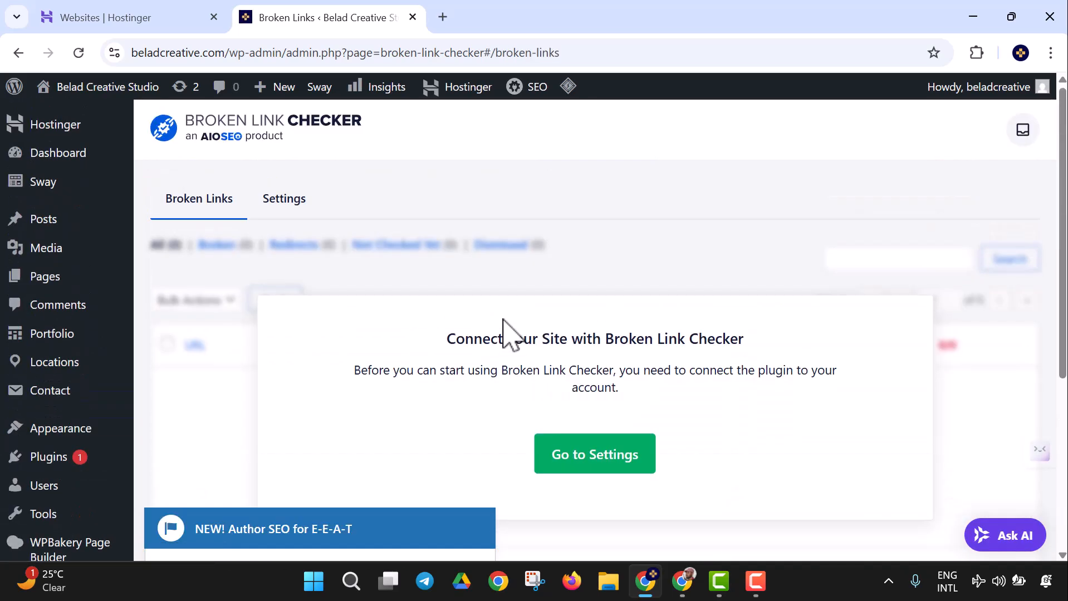
click(293, 215)
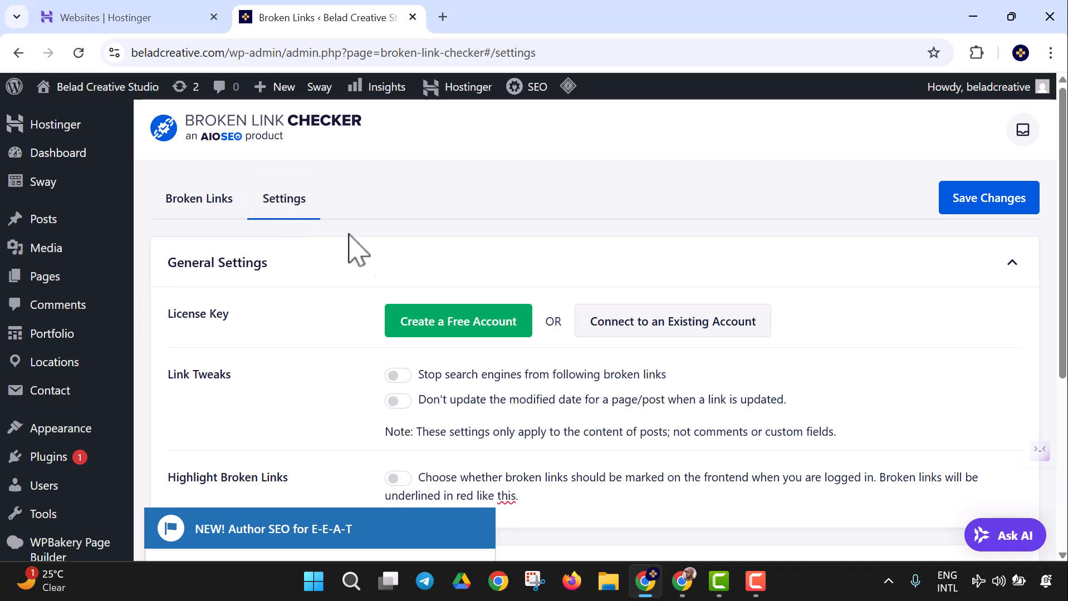
scroll(245, 301, down, 3)
scroll(261, 287, up, 2)
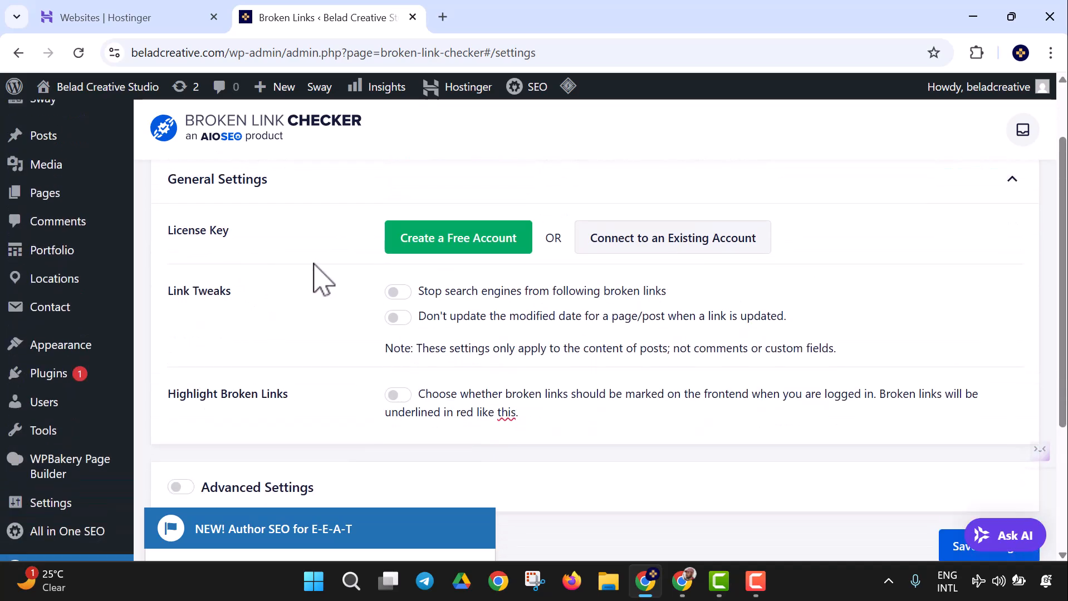
click(444, 244)
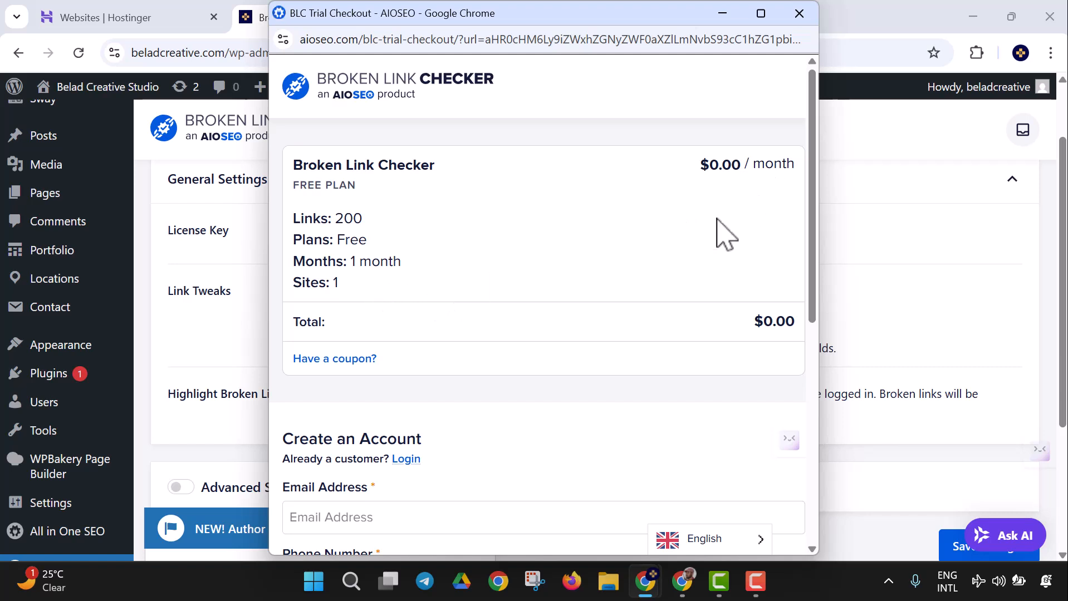
Step: Fill Create an Account with the account email, phone number, first and last name, then submit
scroll(513, 262, down, 1)
scroll(513, 263, down, 1)
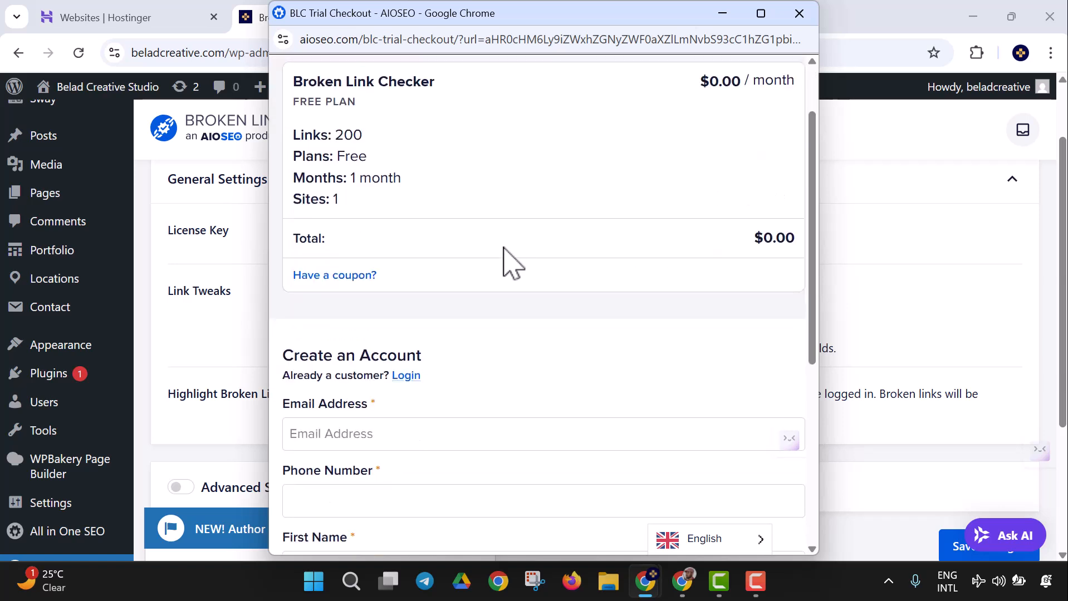
scroll(454, 268, down, 1)
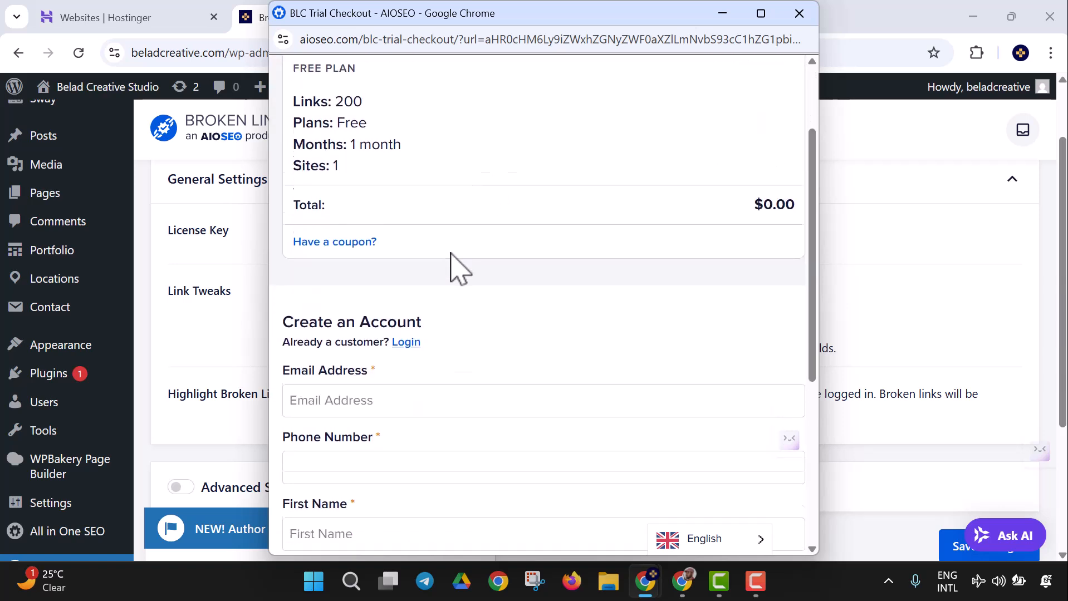
scroll(451, 286, down, 2)
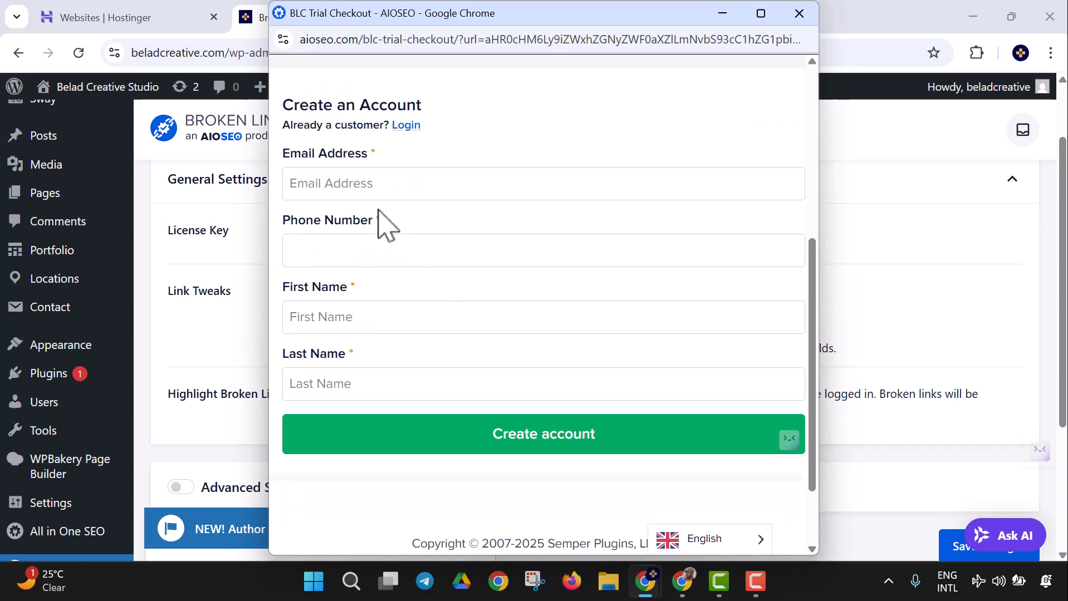
click(371, 189)
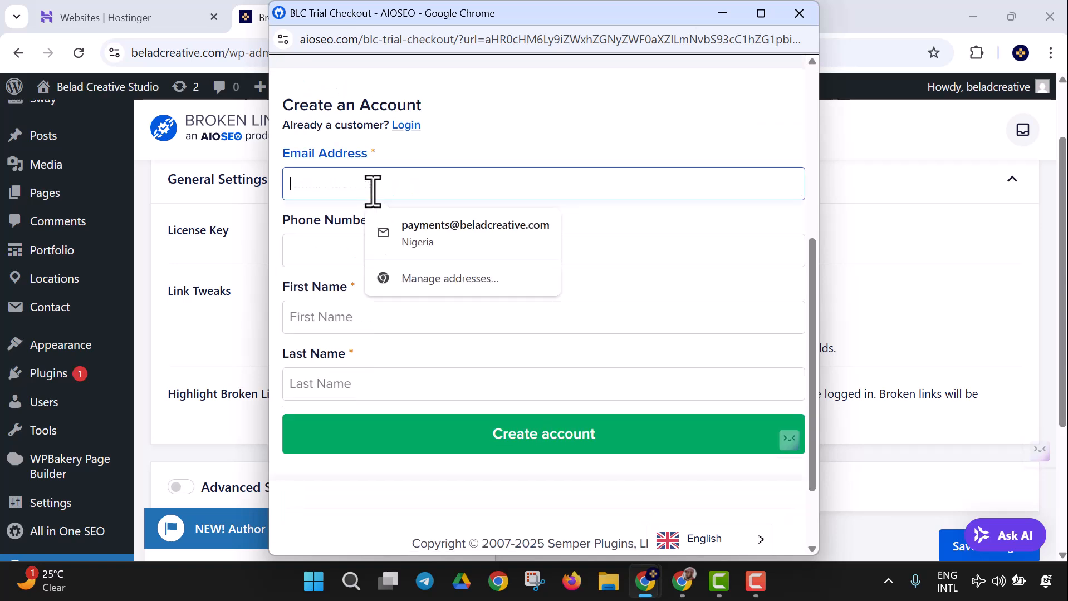
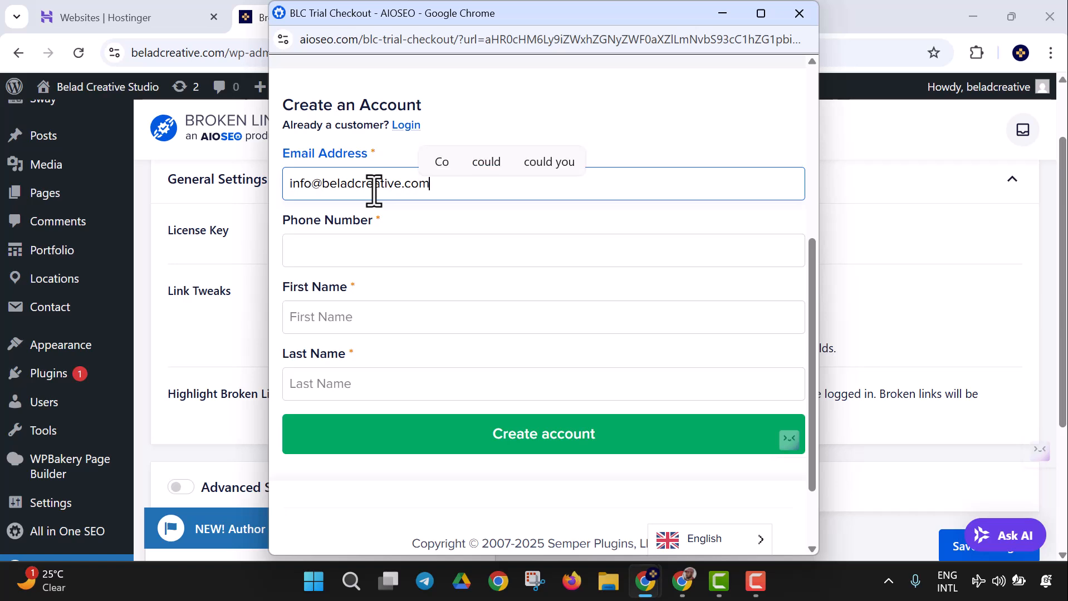
click(368, 251)
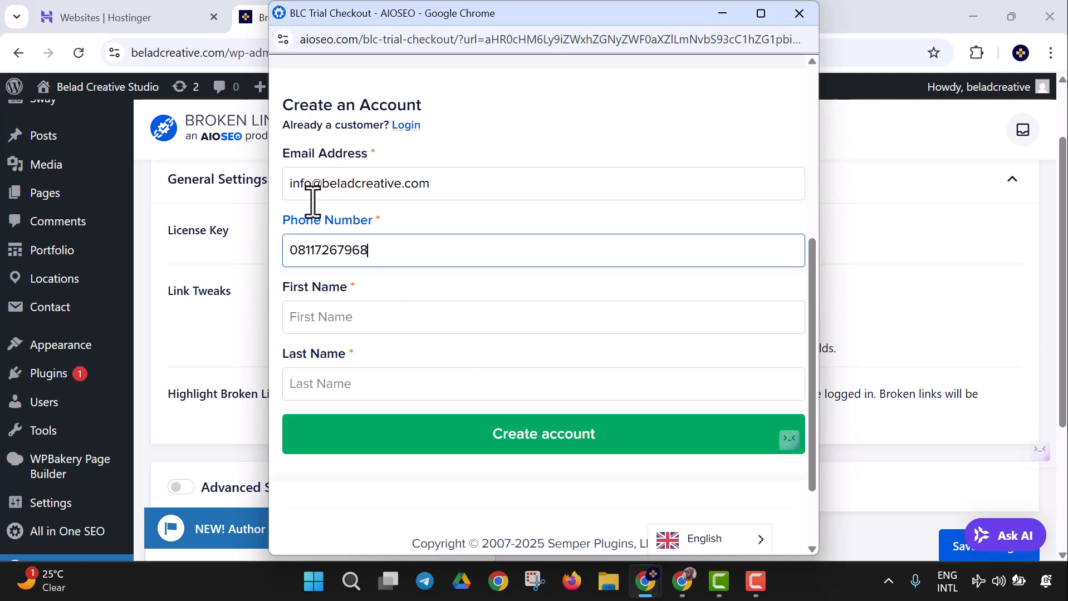
click(349, 310)
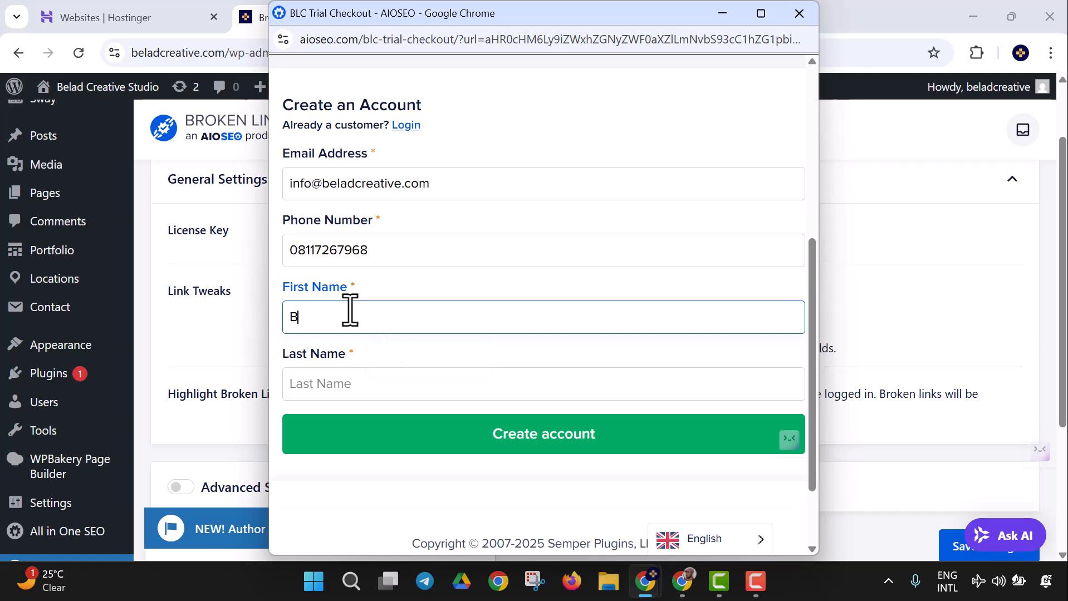
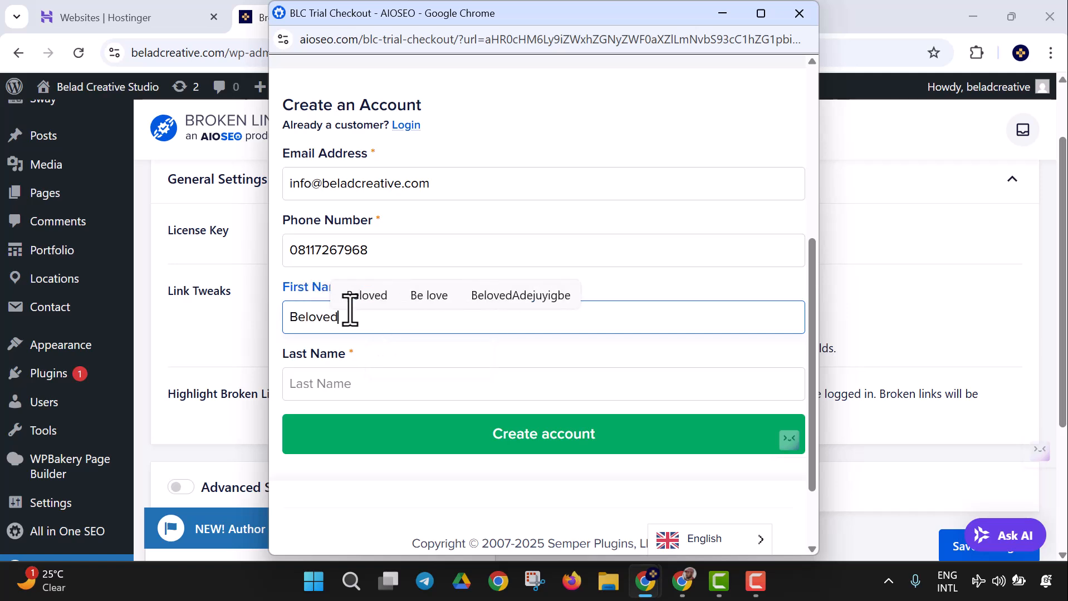
click(365, 389)
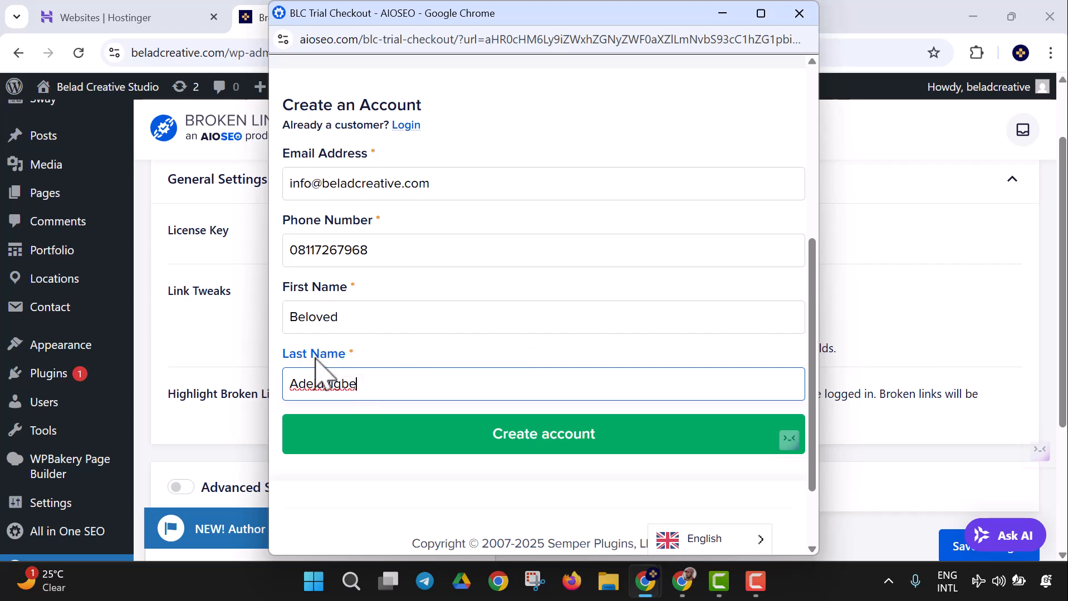
click(405, 440)
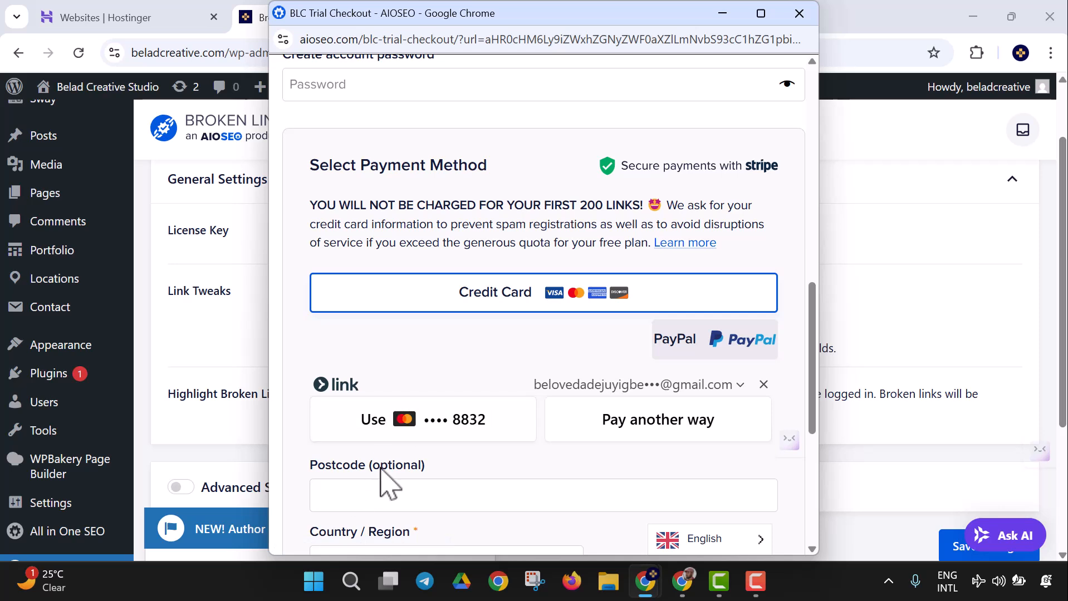
Step: Reject Chrome's suggested password and enter your own strong account password
scroll(384, 469, up, 2)
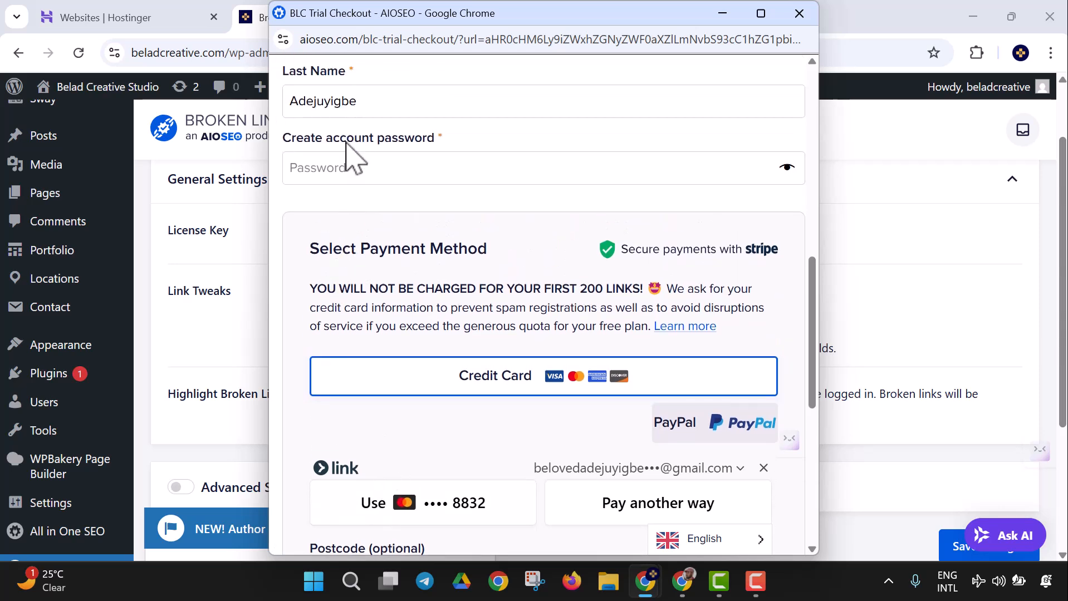
click(359, 173)
click(299, 179)
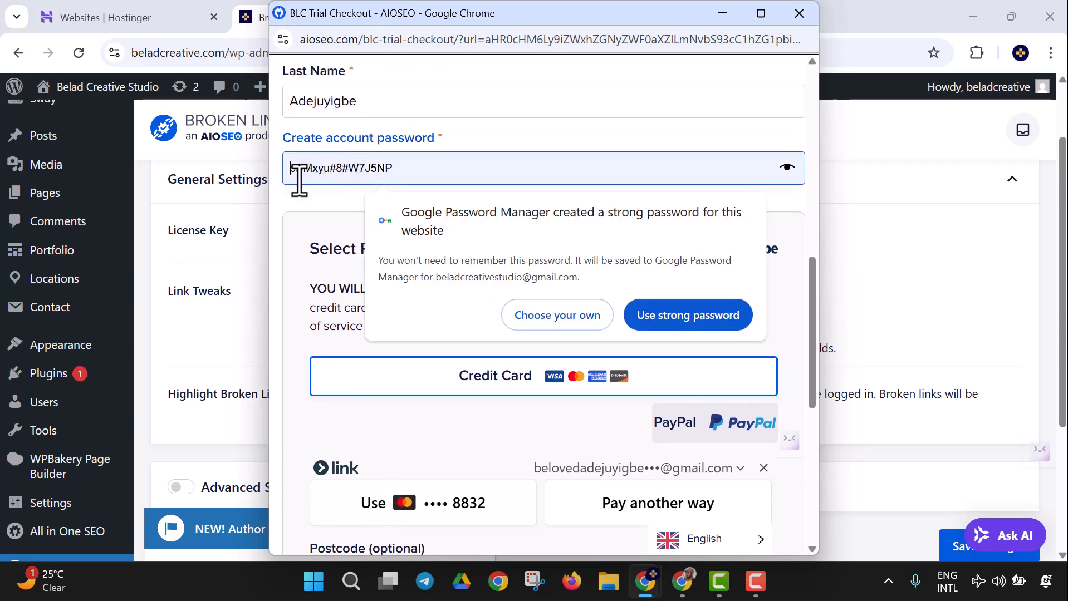
key(Escape)
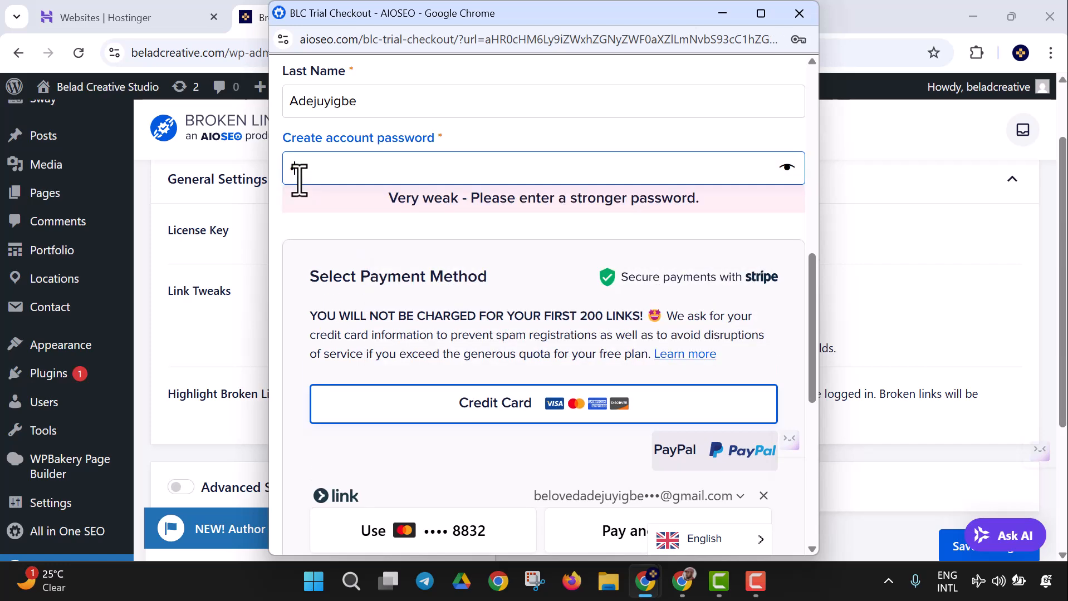
text(B)
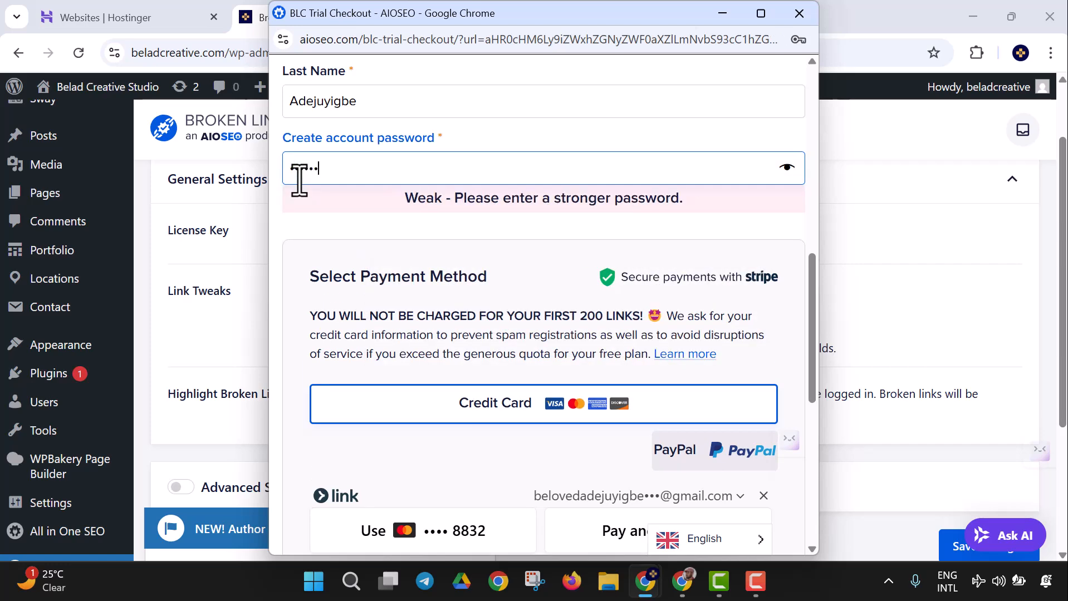
text(••)
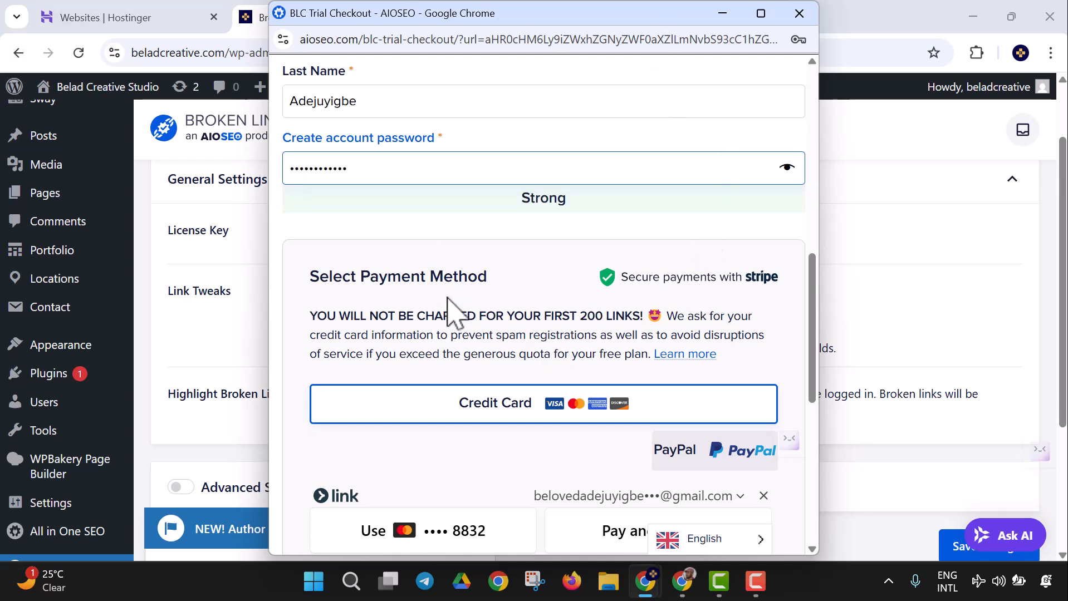
Step: Use the saved Mastercard credit card as the payment method
scroll(462, 312, down, 1)
scroll(466, 304, down, 1)
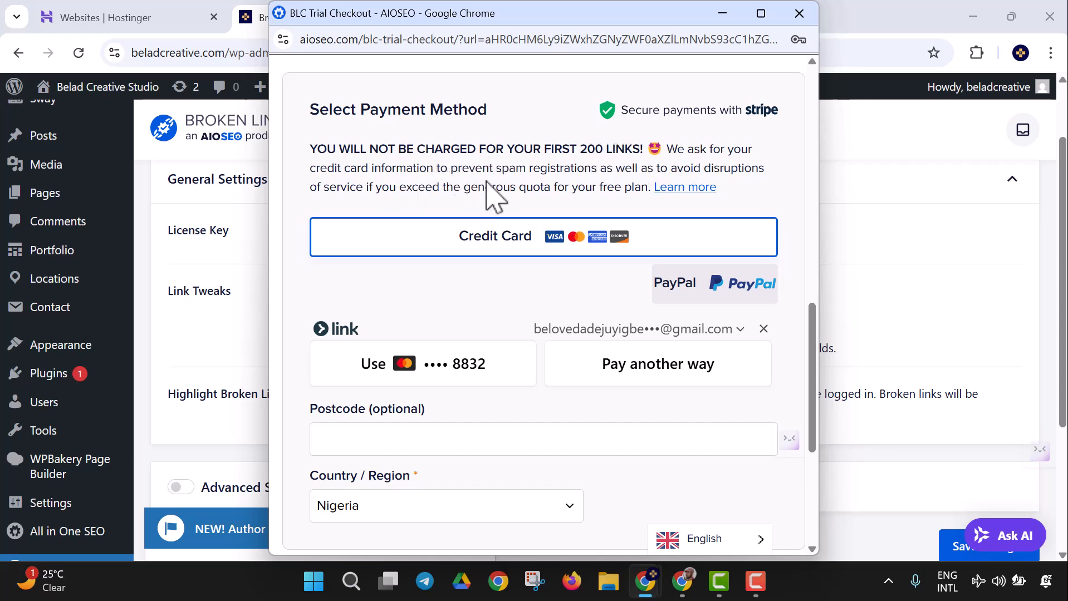
scroll(589, 211, down, 3)
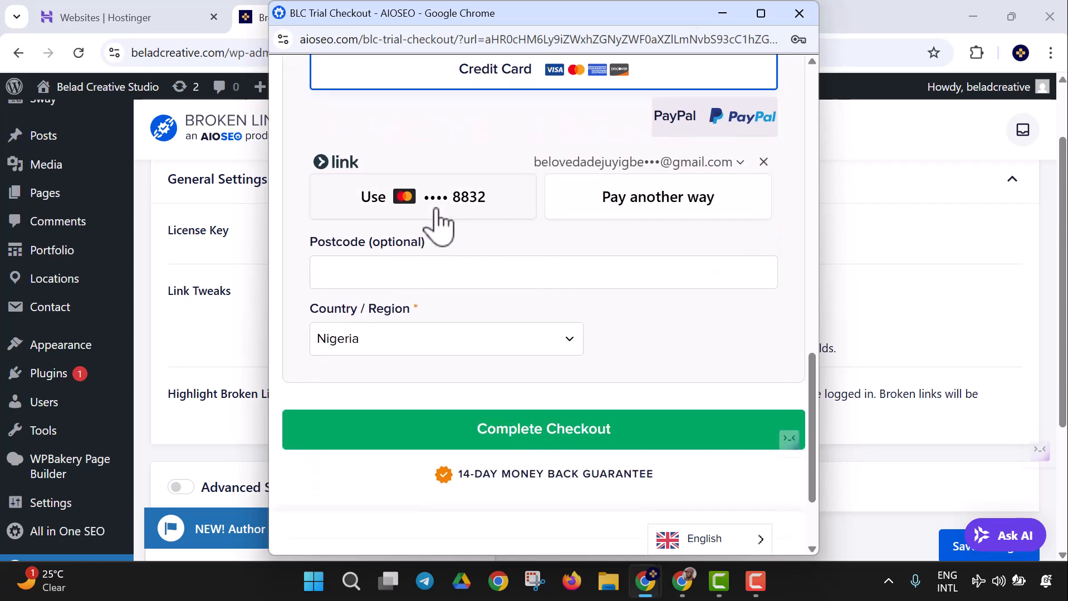
click(438, 209)
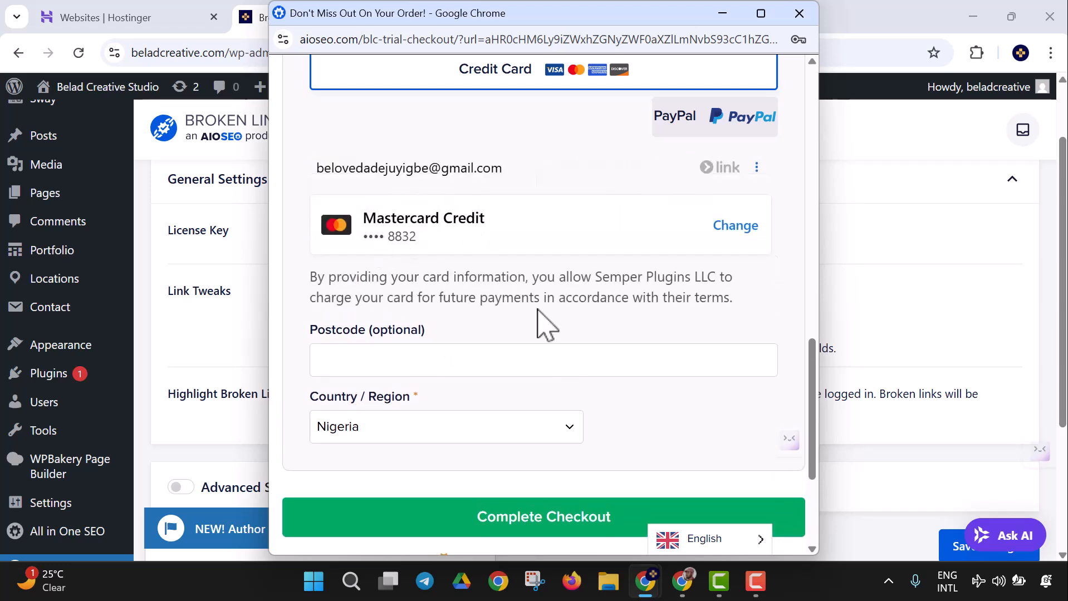
scroll(440, 284, down, 3)
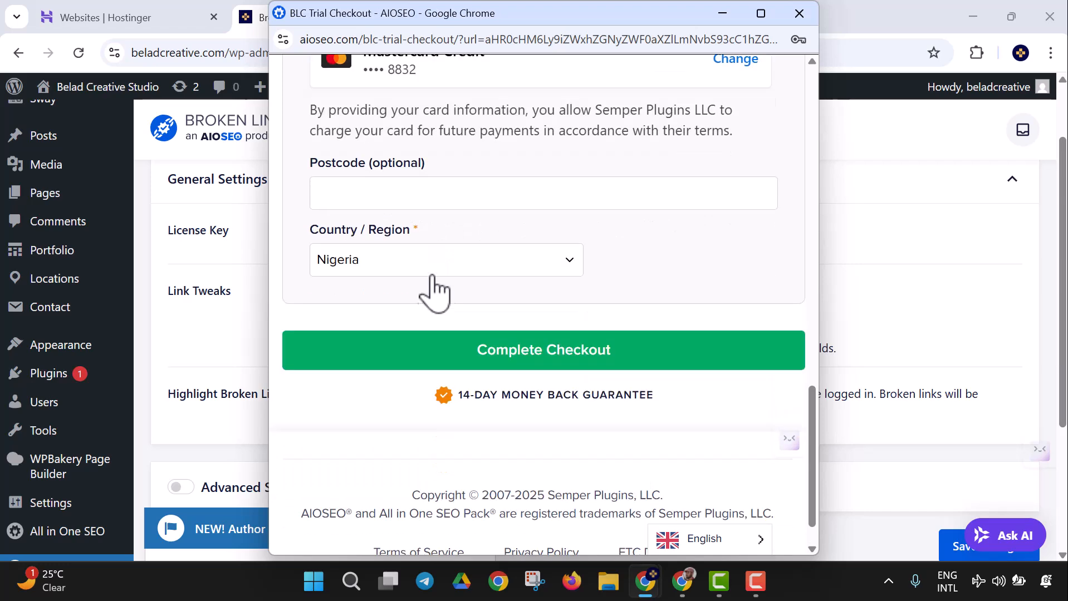
Step: Leave the postcode empty and submit Complete Checkout, which returns a checkout loading error
click(410, 196)
click(313, 241)
click(568, 356)
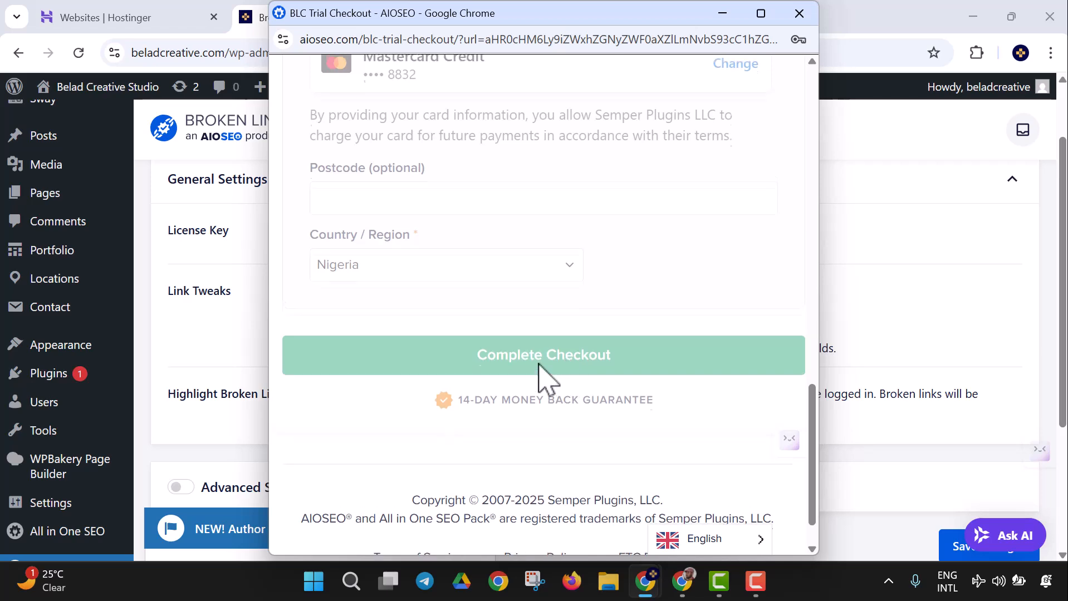
scroll(551, 334, up, 6)
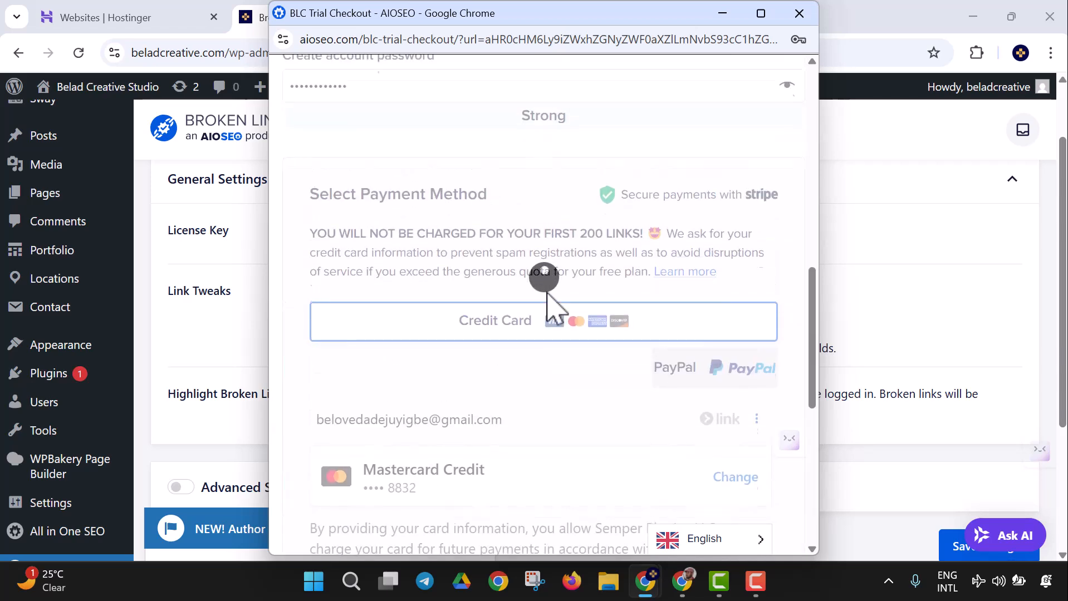
scroll(476, 197, up, 7)
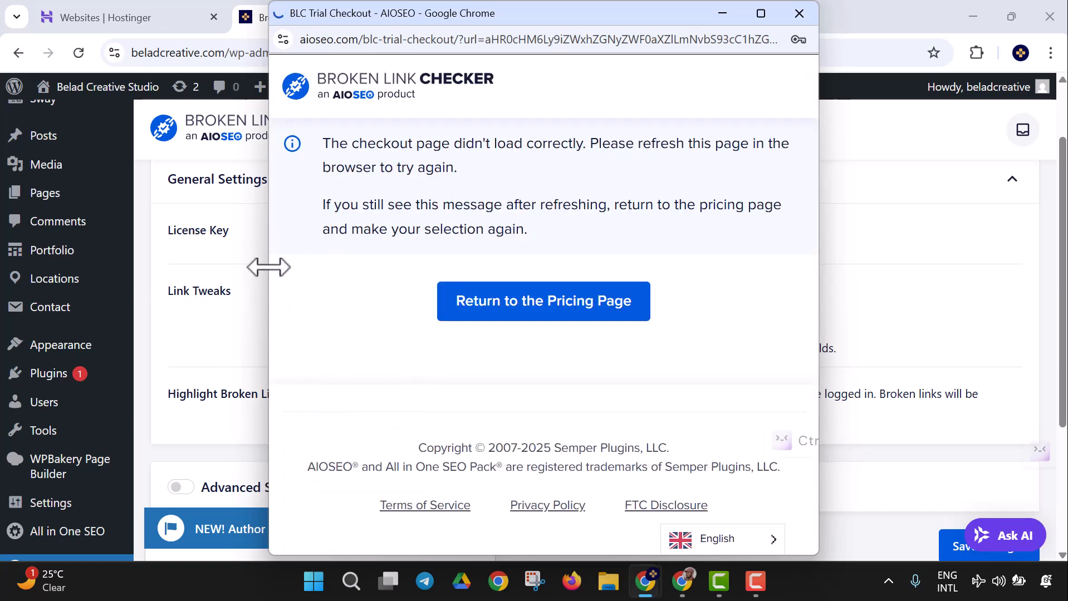
Step: Dismiss the password prompt, return to pricing, close the popup, and restart Create a Free Account
click(716, 298)
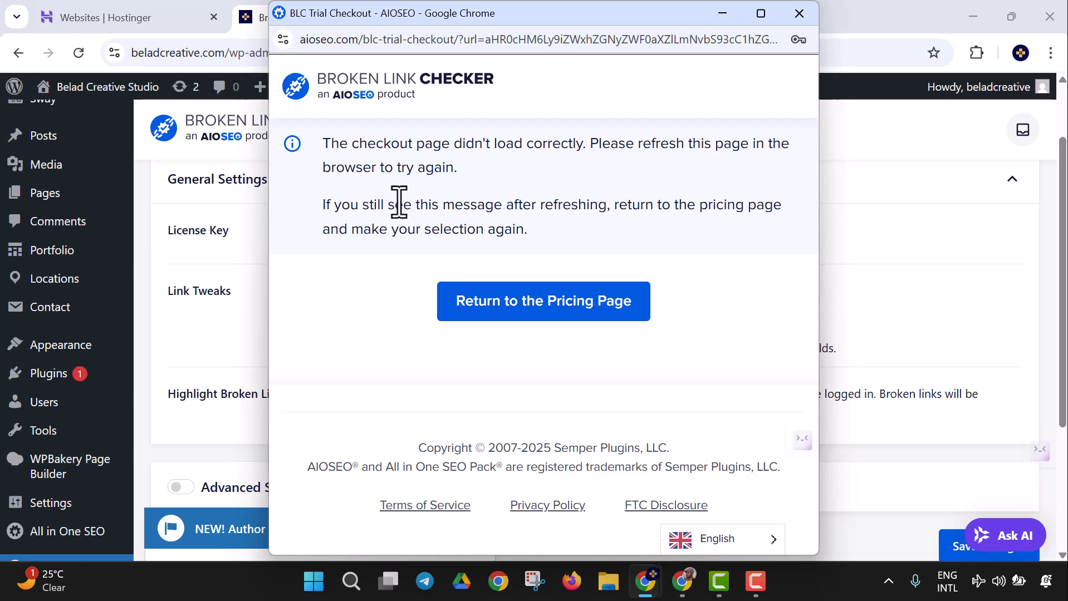
click(519, 315)
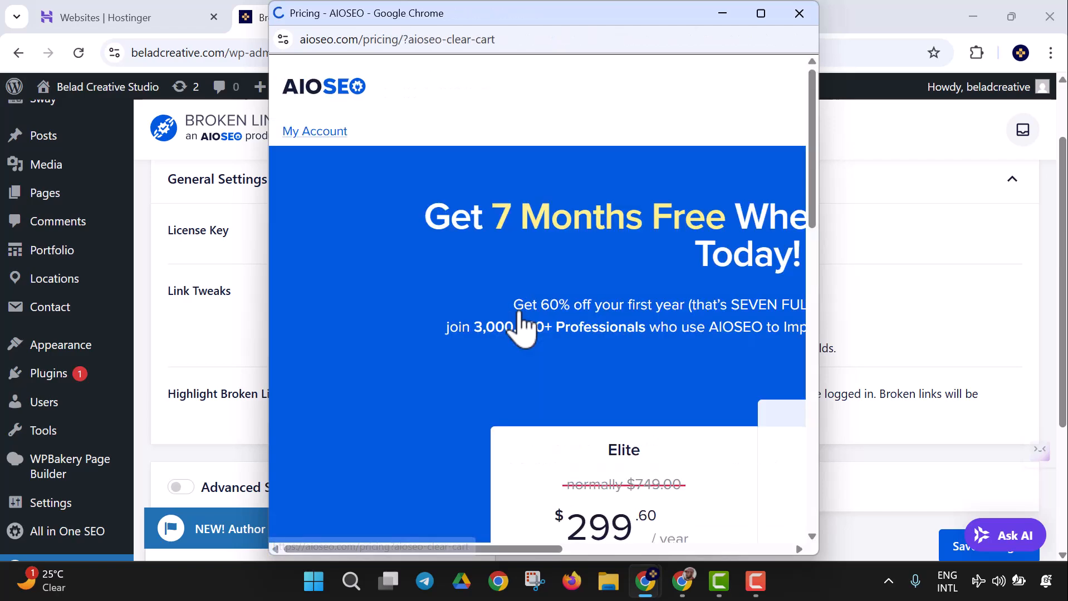
scroll(524, 320, down, 12)
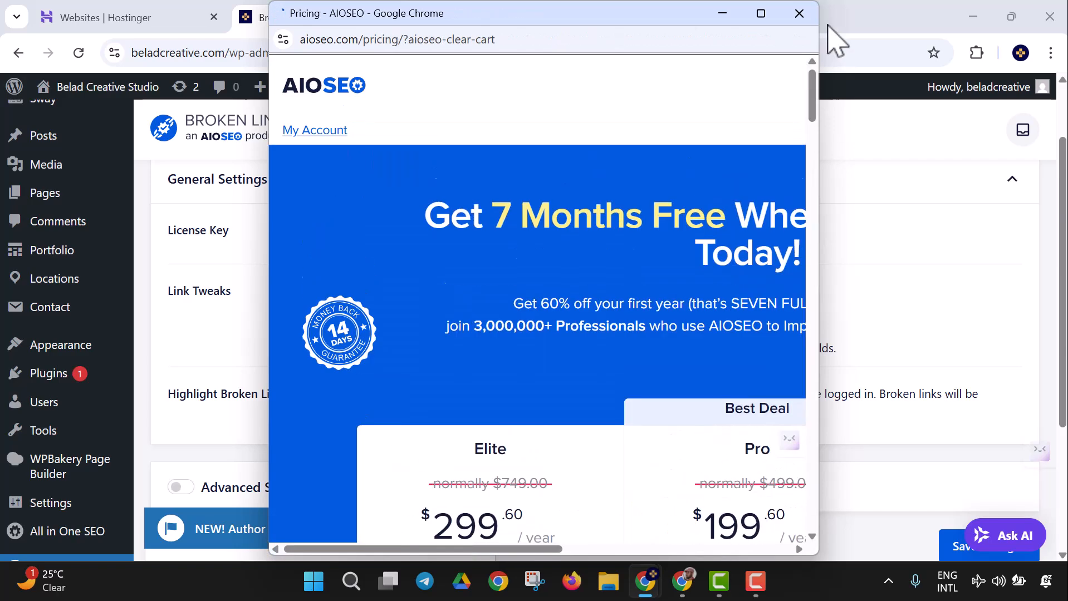
click(799, 12)
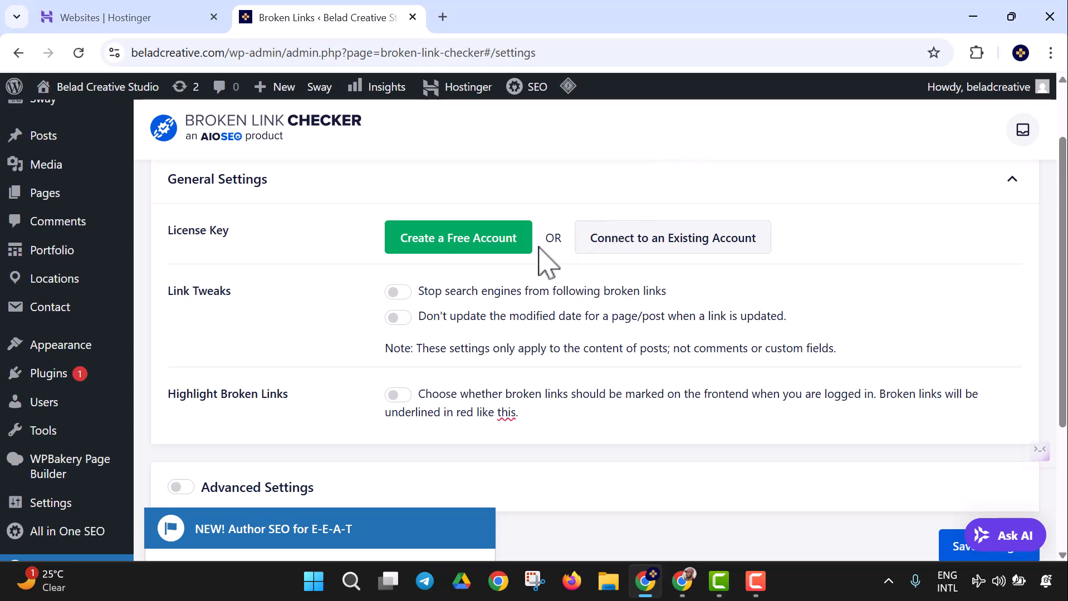
scroll(544, 268, down, 2)
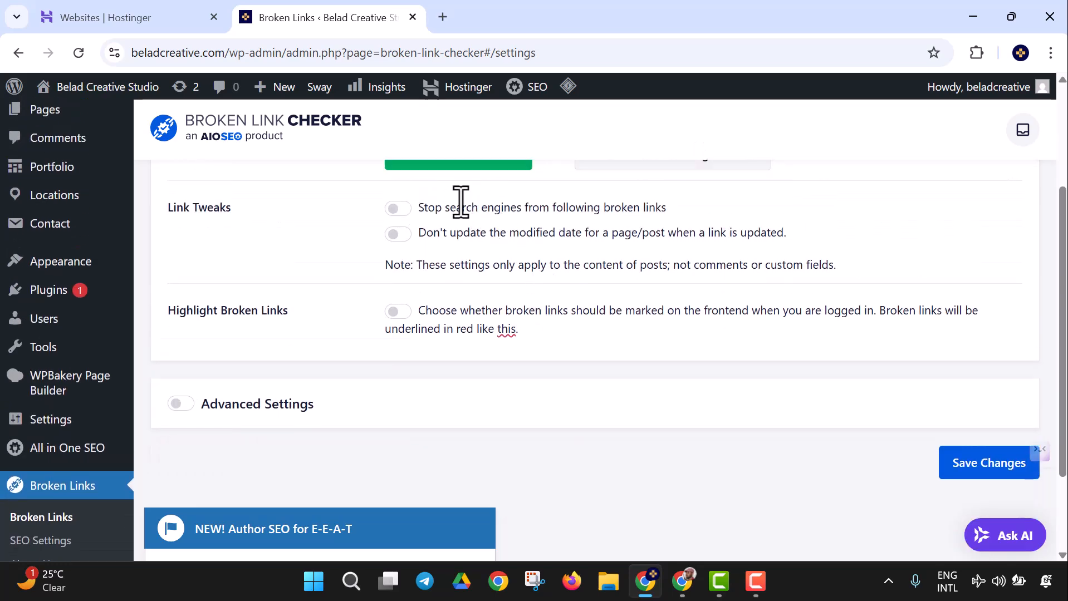
scroll(460, 206, up, 3)
click(462, 233)
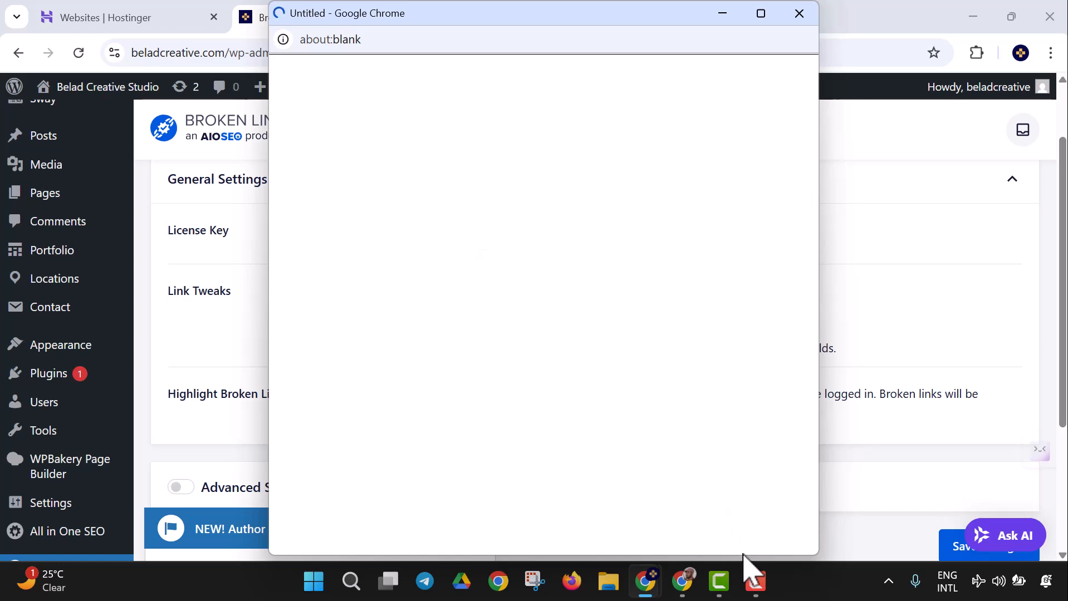
Step: Submit Complete Checkout again in the new popup despite the payment-declined error
click(755, 581)
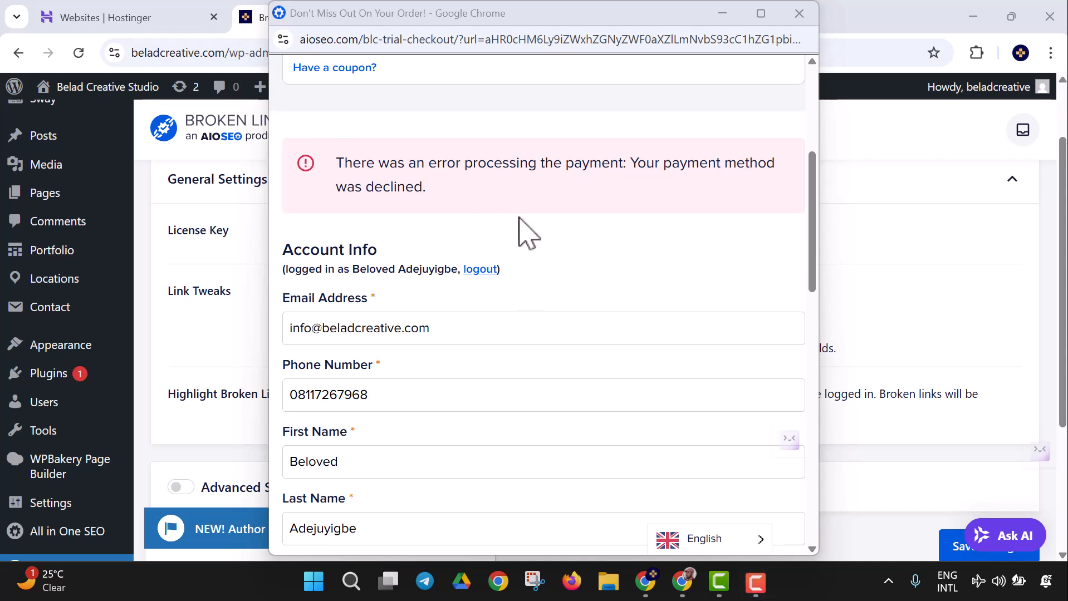
scroll(520, 221, down, 10)
scroll(556, 262, down, 5)
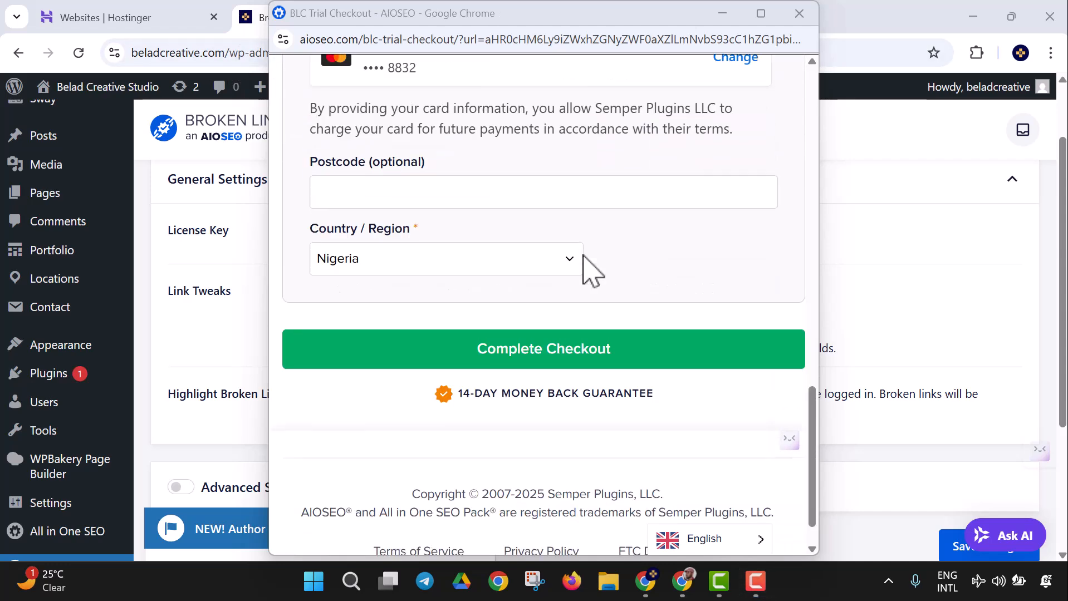
click(574, 362)
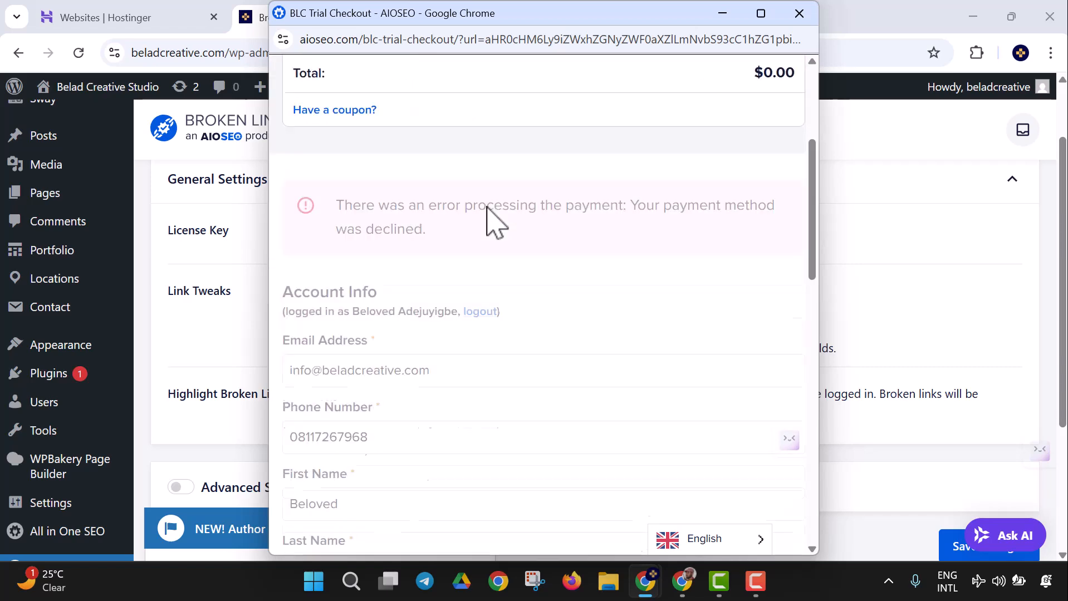
scroll(486, 214, down, 6)
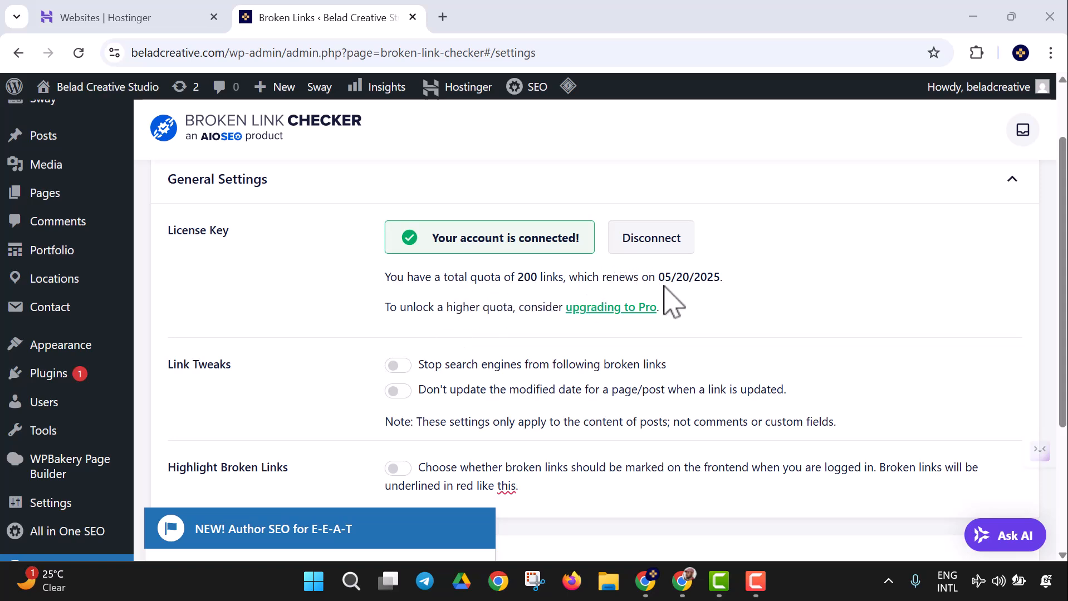
Step: Open the 'upgrading to Pro' link in a new tab to view Broken Links, then return to Settings
right_click(638, 311)
click(688, 334)
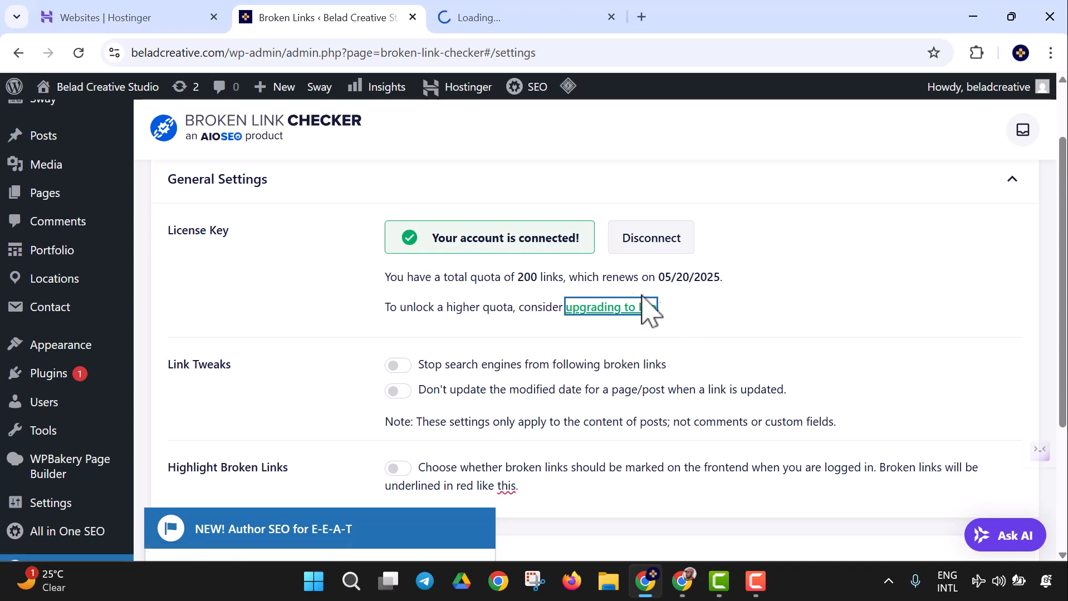
click(512, 20)
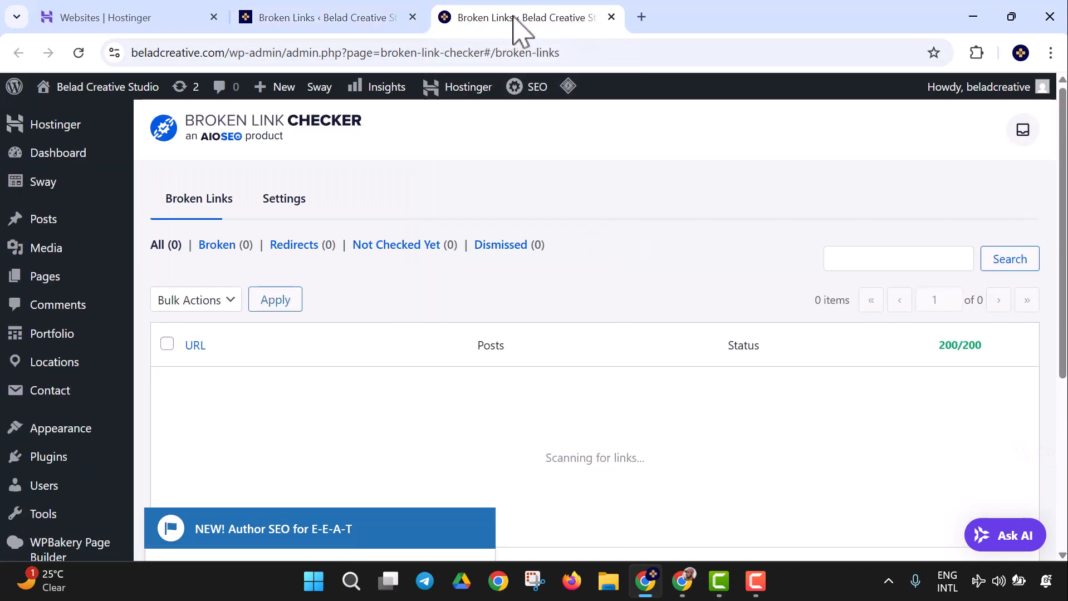
scroll(556, 181, down, 1)
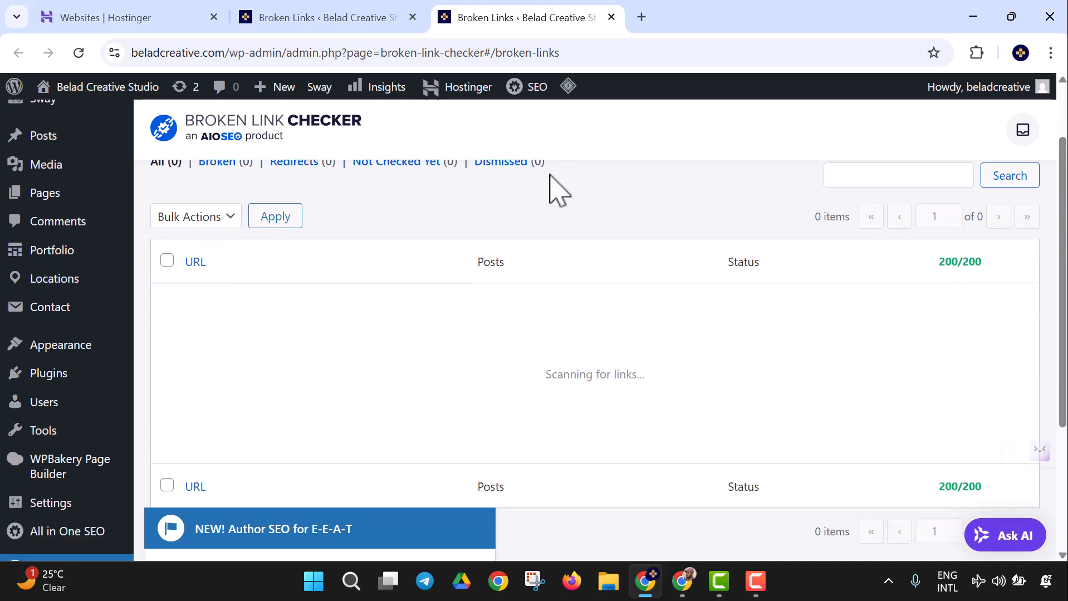
scroll(557, 189, up, 1)
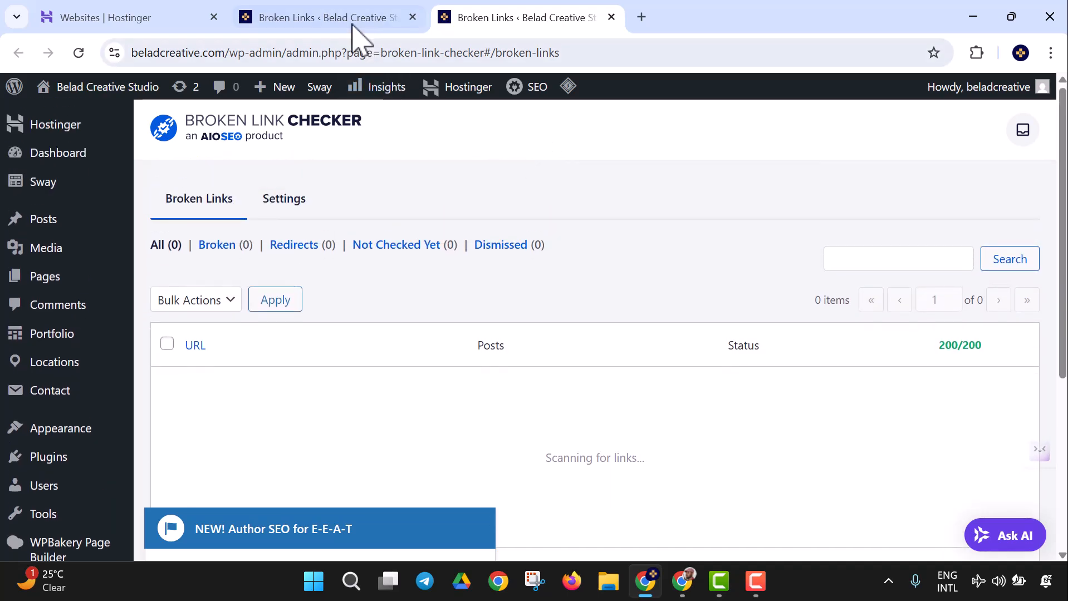
click(353, 25)
scroll(557, 285, down, 1)
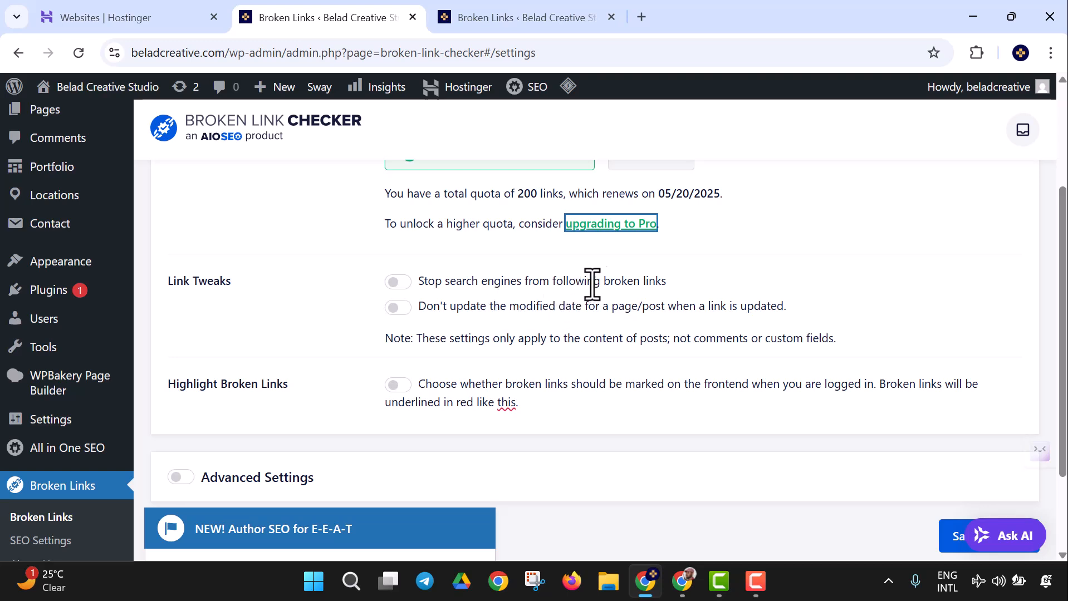
Step: Switch on Stop search engines following broken links, Highlight Broken Links and Advanced Settings
click(396, 286)
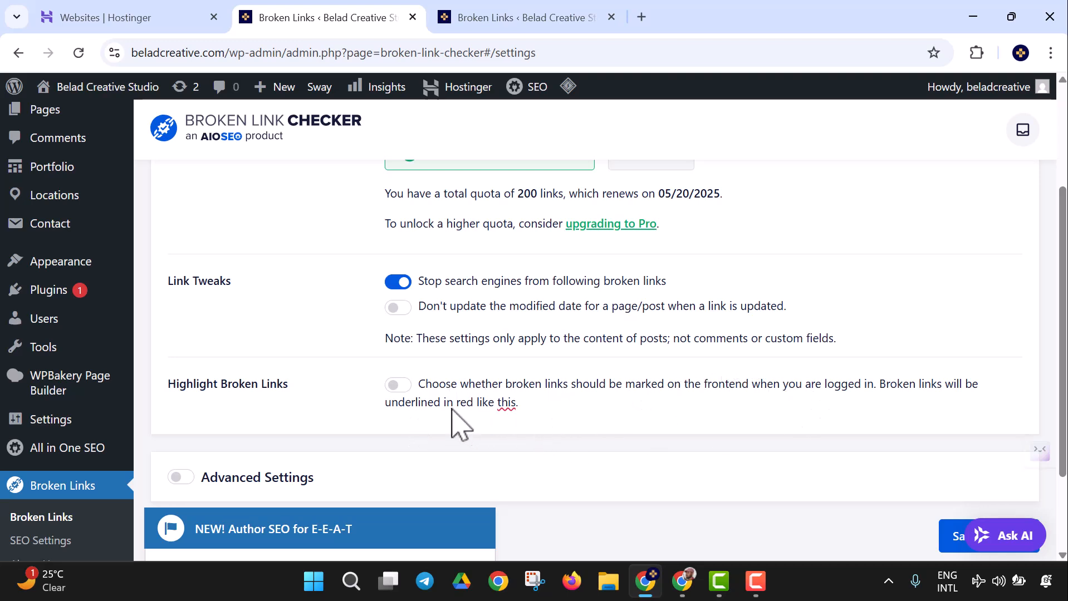
click(402, 387)
scroll(267, 322, down, 2)
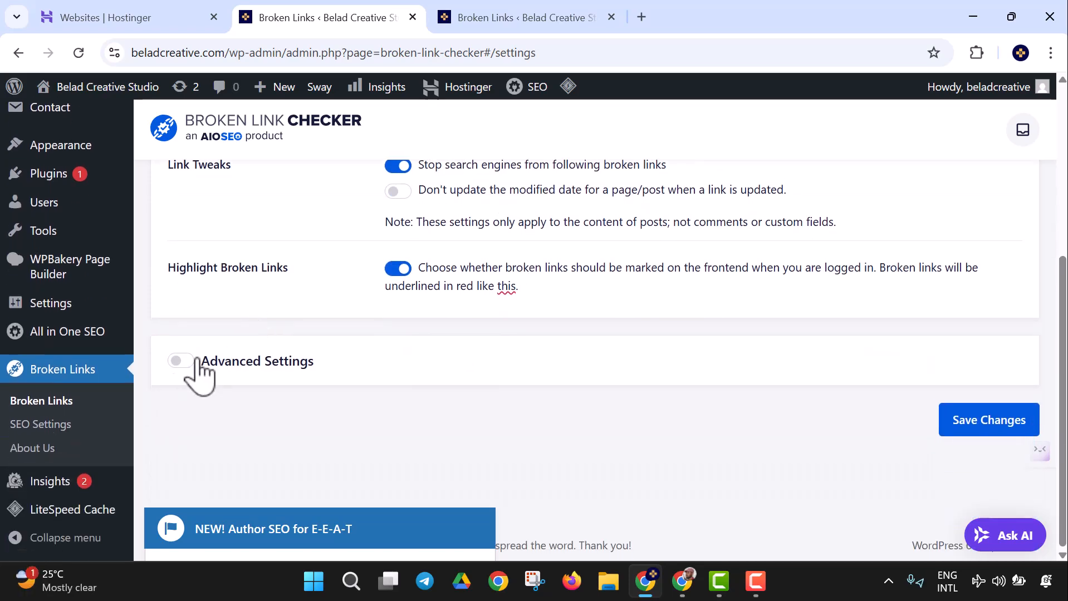
click(181, 361)
scroll(394, 334, down, 3)
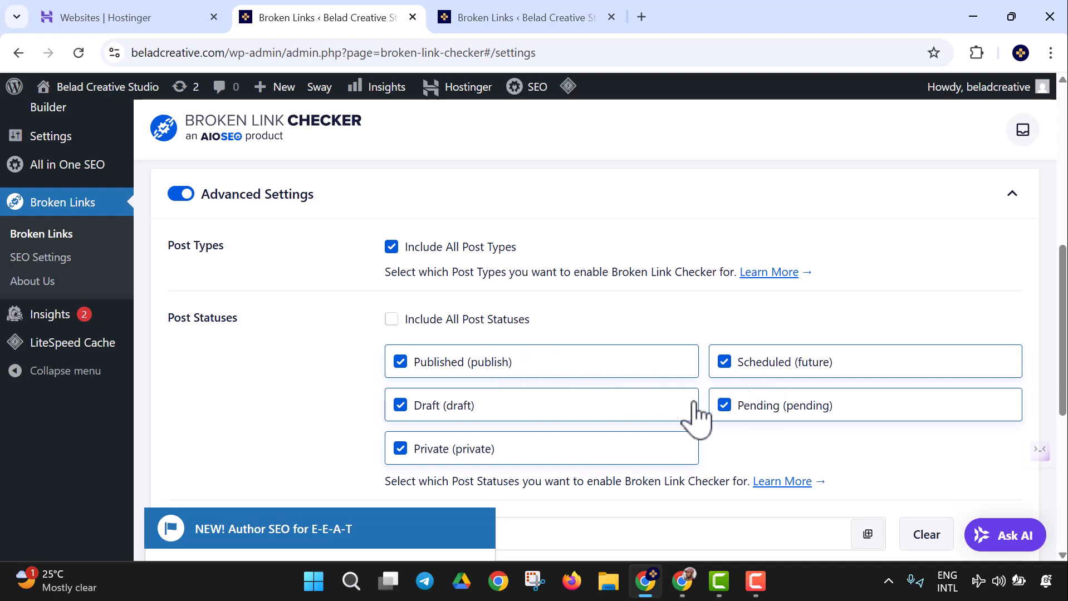
Step: Check Scheduled (future) and uncheck Pending, Draft and Private post statuses
click(730, 367)
click(729, 407)
click(411, 407)
click(405, 453)
Step: Save the Broken Link Checker settings with Save Changes
scroll(432, 373, down, 3)
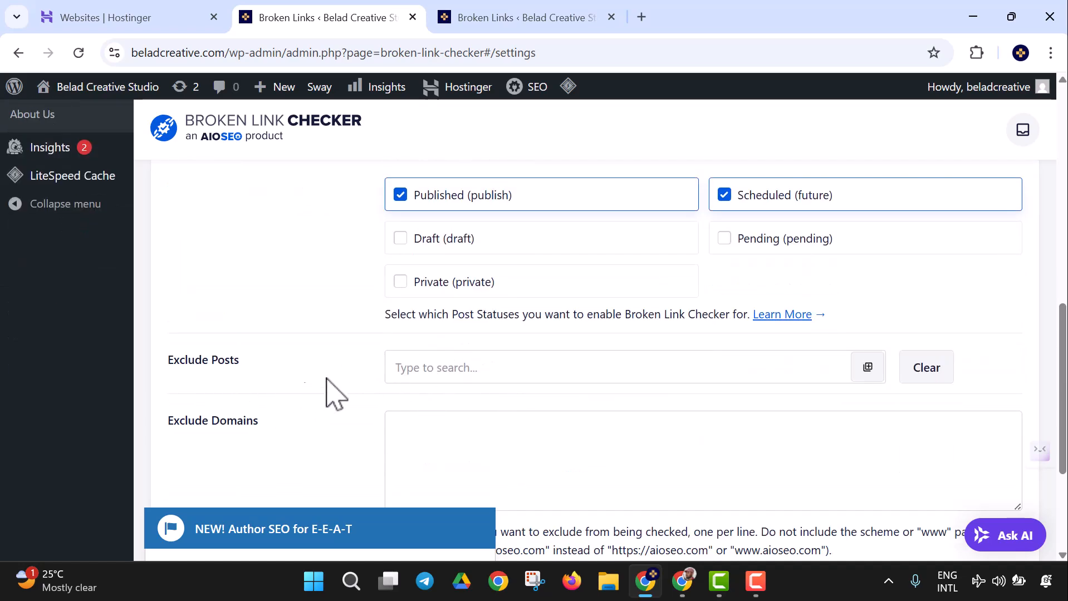
scroll(313, 399, down, 3)
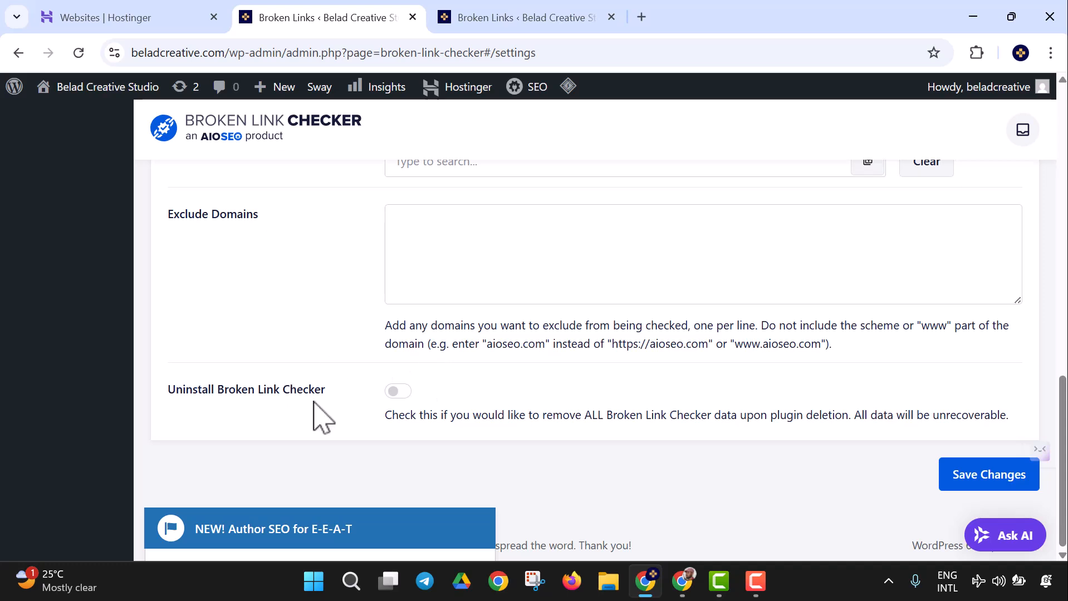
click(987, 485)
scroll(370, 290, up, 10)
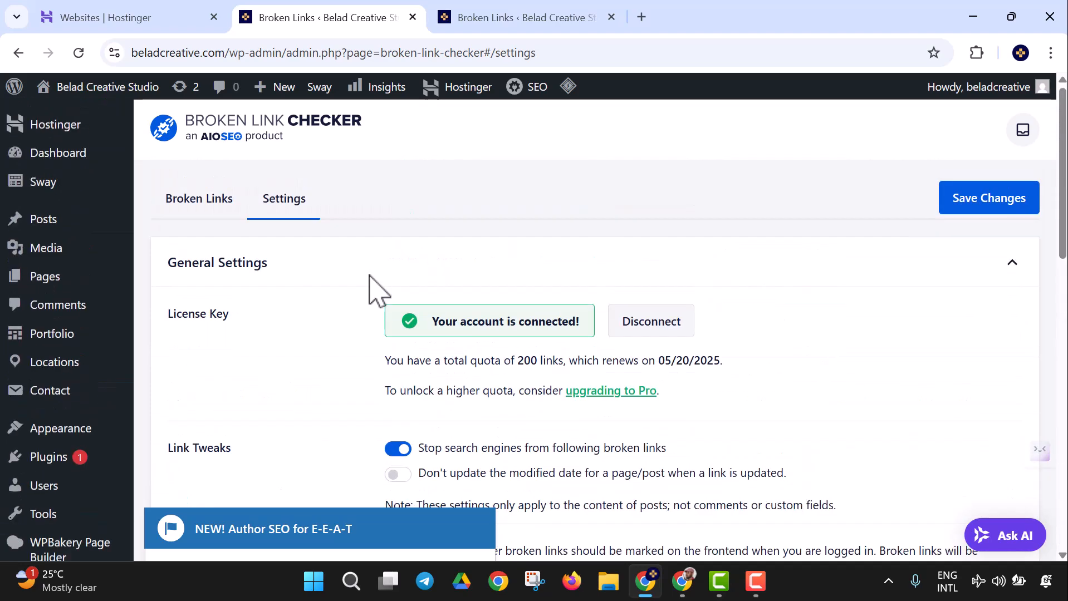
scroll(370, 287, down, 4)
scroll(370, 287, up, 3)
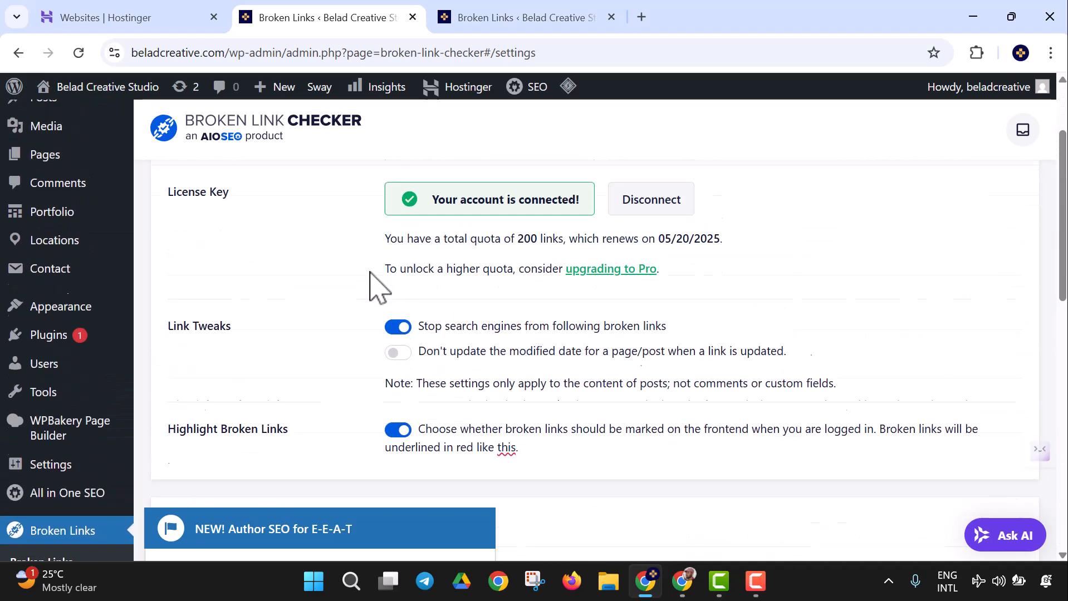
scroll(370, 278, up, 1)
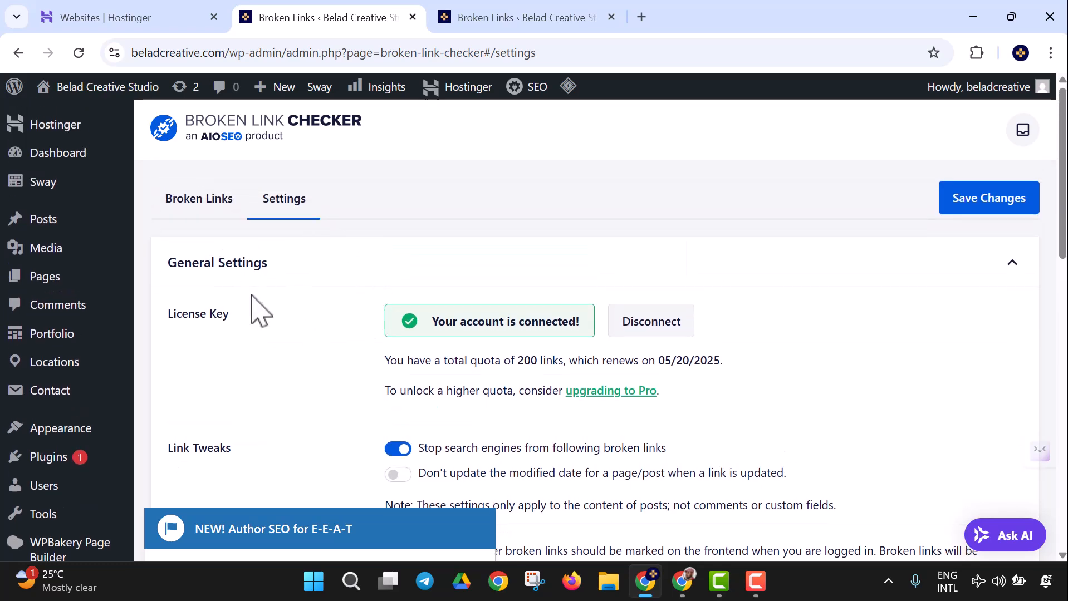
Step: Switch to the Broken Links list and check the running scan: 0 items, 200/200 quota
click(184, 207)
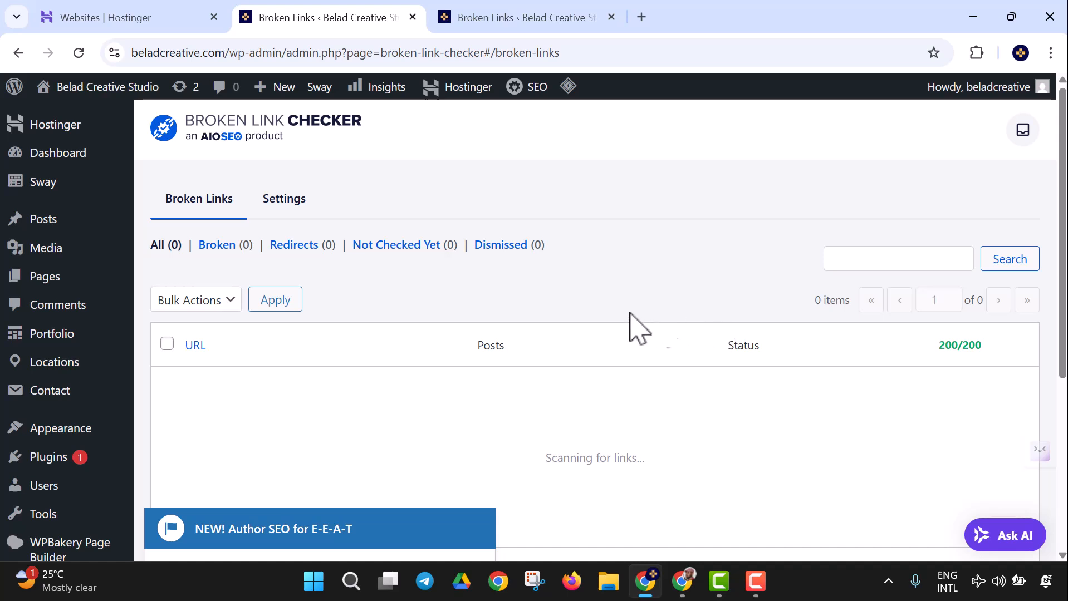
scroll(309, 376, down, 3)
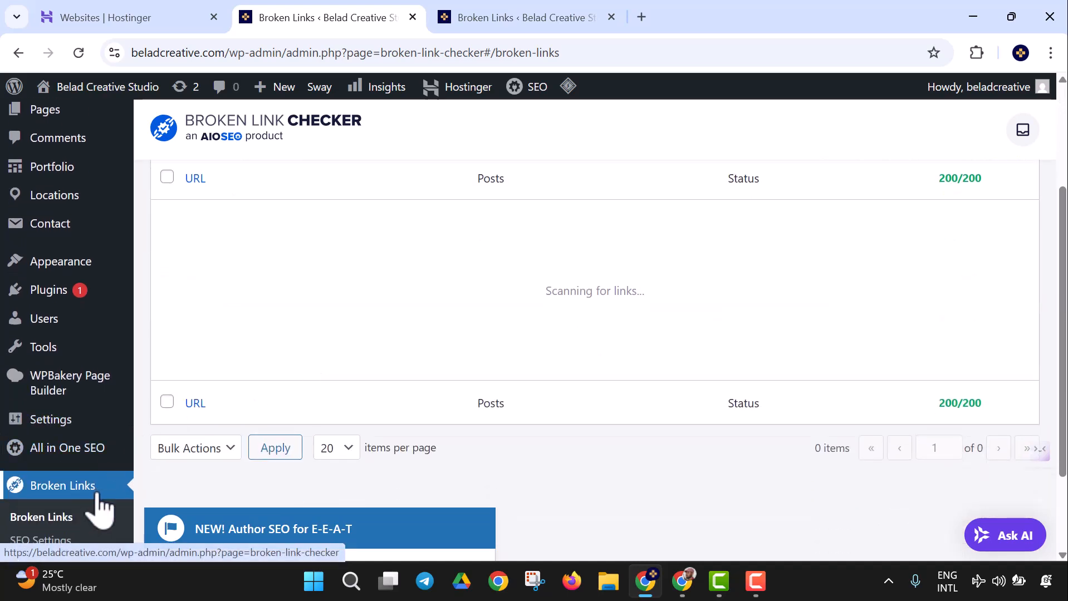